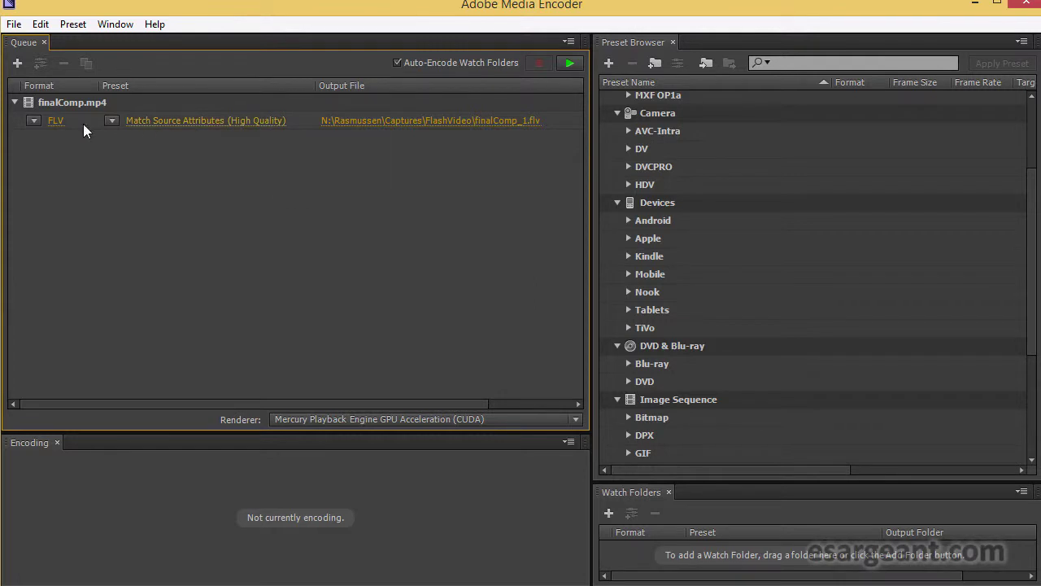
# - Set the finalComp.mp4 output format to F4V, keeping the Match Source Attributes (High Quality) preset in its export settings
pyautogui.click(35, 121)
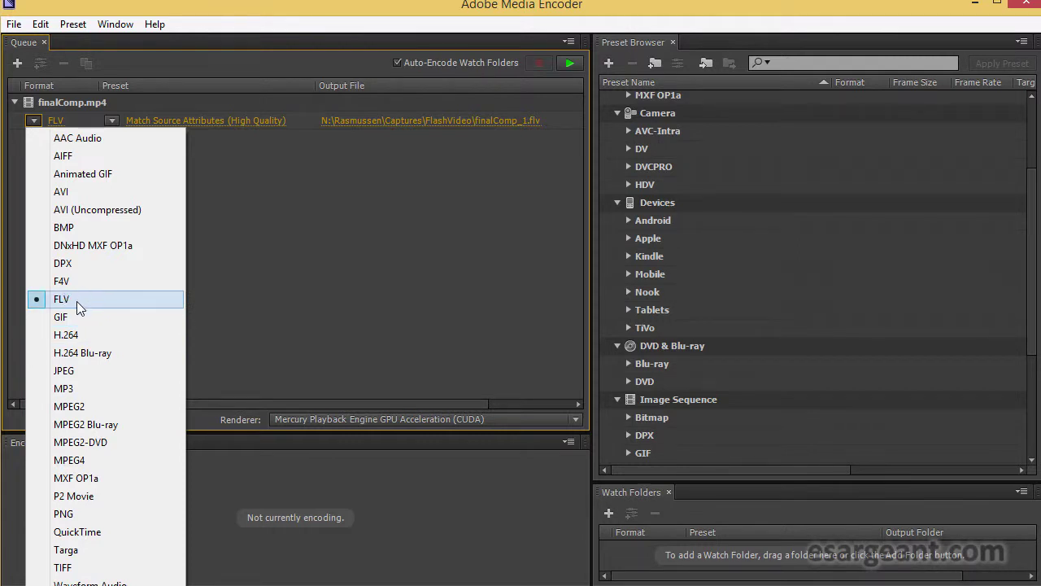
pyautogui.click(113, 283)
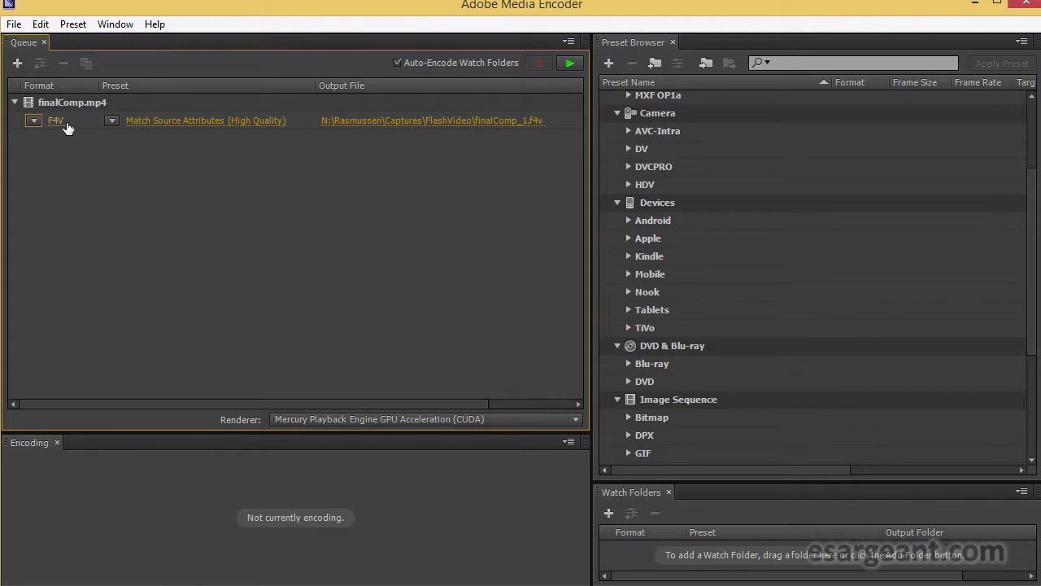
pyautogui.click(163, 121)
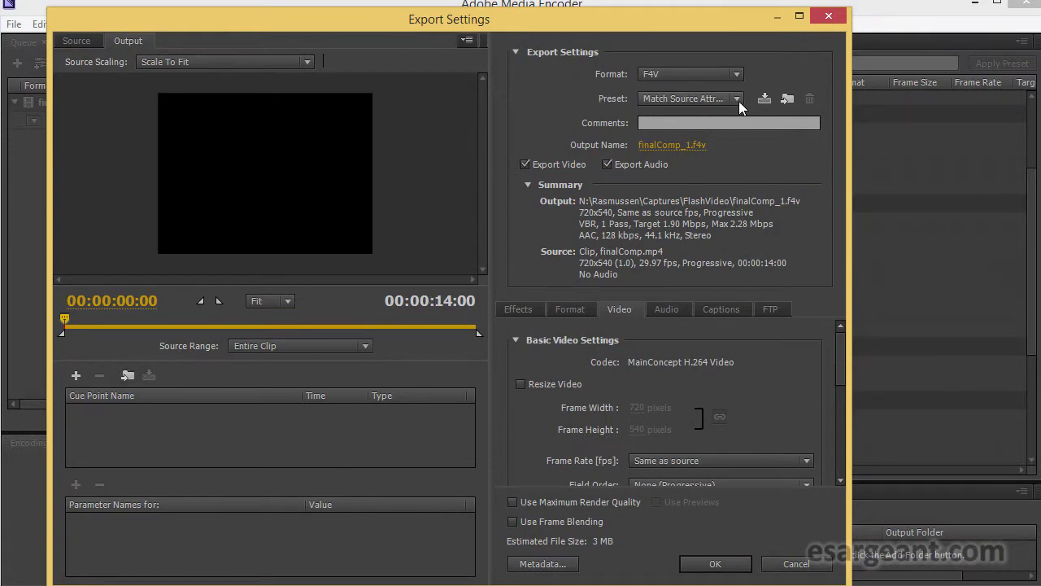
pyautogui.click(737, 99)
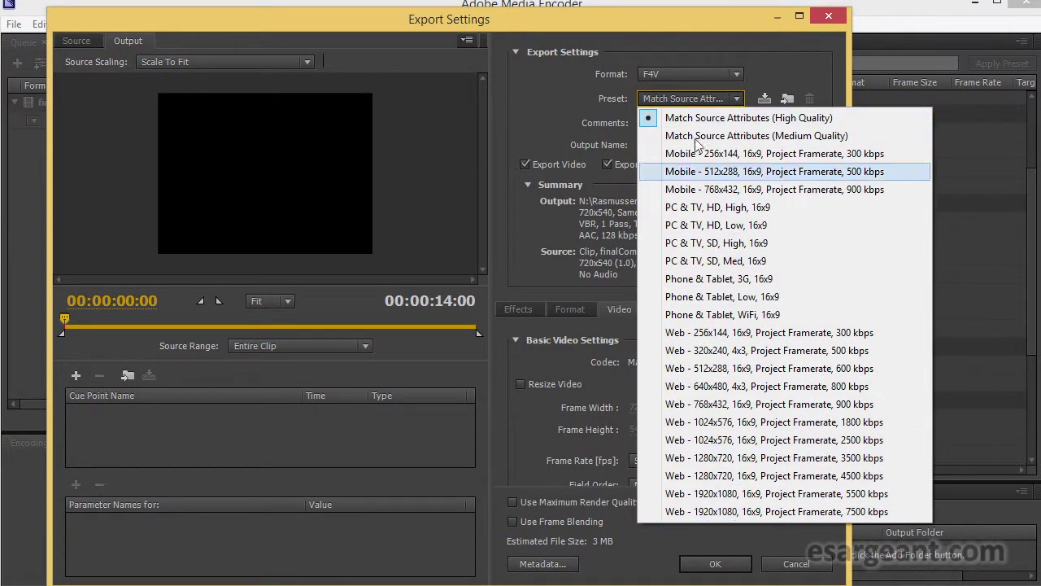
pyautogui.click(689, 44)
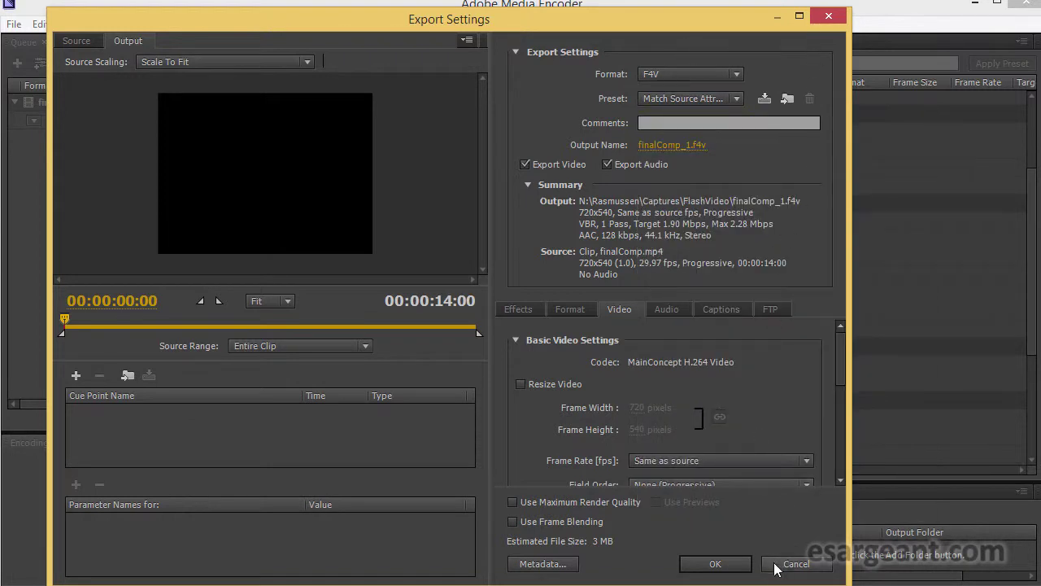
pyautogui.click(709, 563)
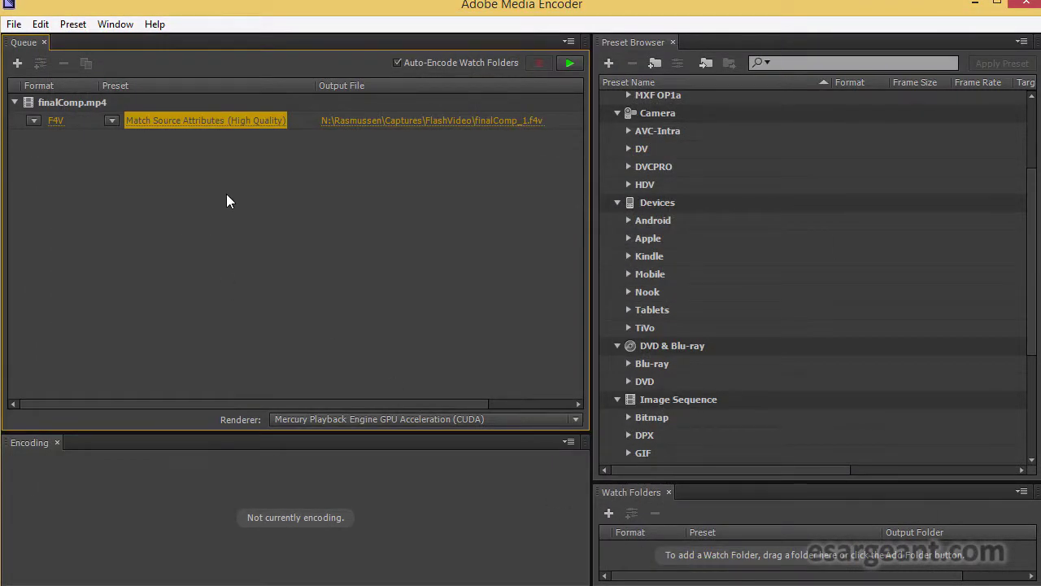
# - Name the output file finalComp.f4v in the FlashVideo folder and encode the queue
pyautogui.click(443, 130)
pyautogui.moveTo(456, 51); pyautogui.dragTo(632, 134)
pyautogui.click(340, 460)
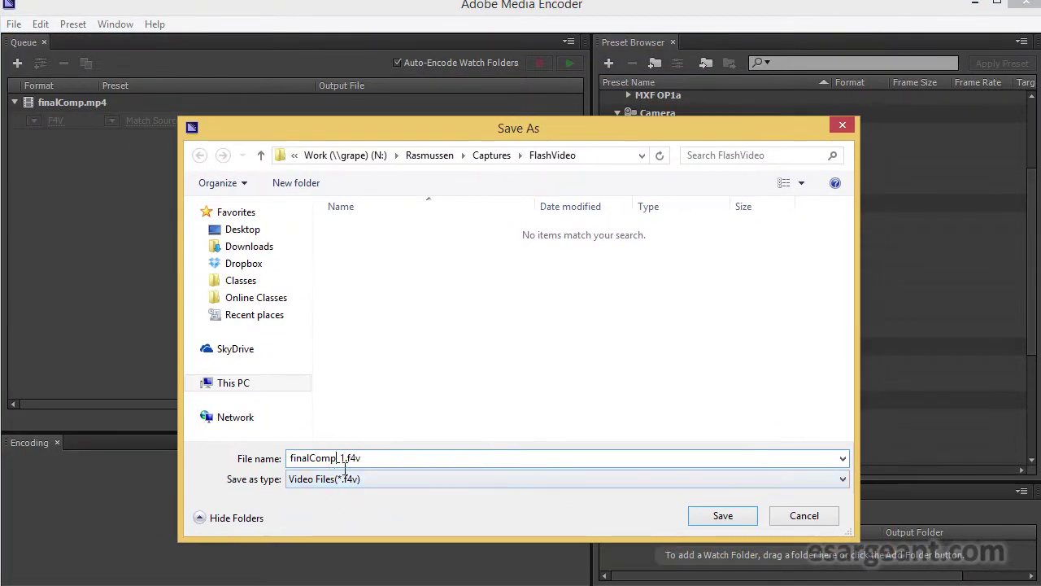
pyautogui.press('BackSpace')
pyautogui.press('BackSpace')
pyautogui.press('Return')
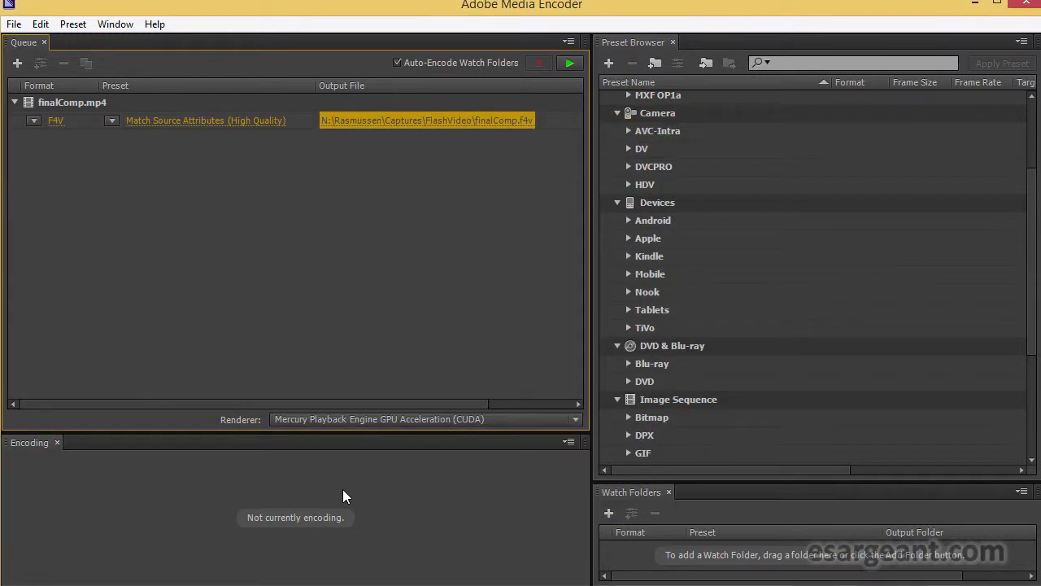
pyautogui.click(569, 64)
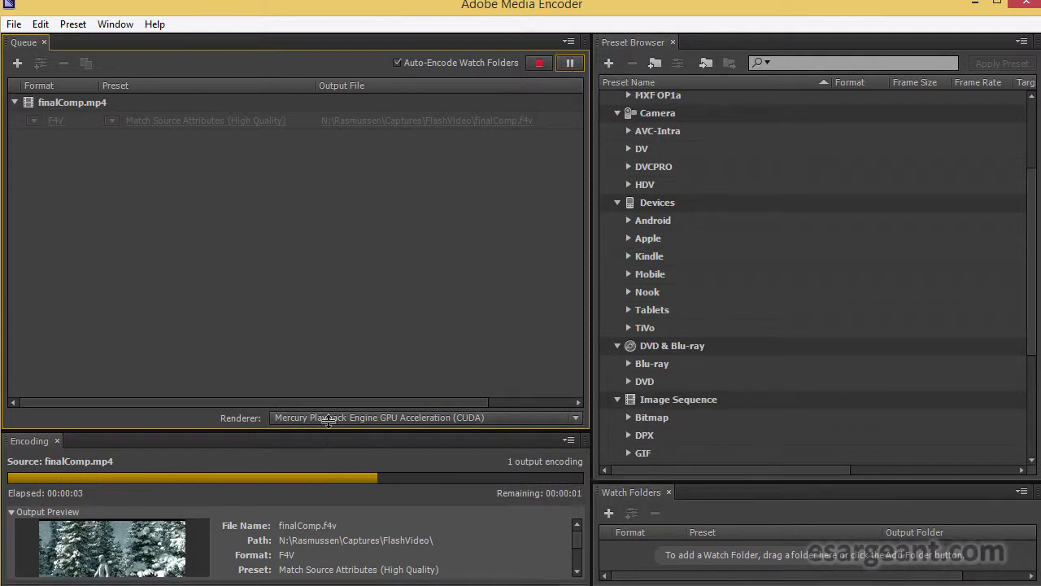
pyautogui.moveTo(326, 436); pyautogui.dragTo(329, 370)
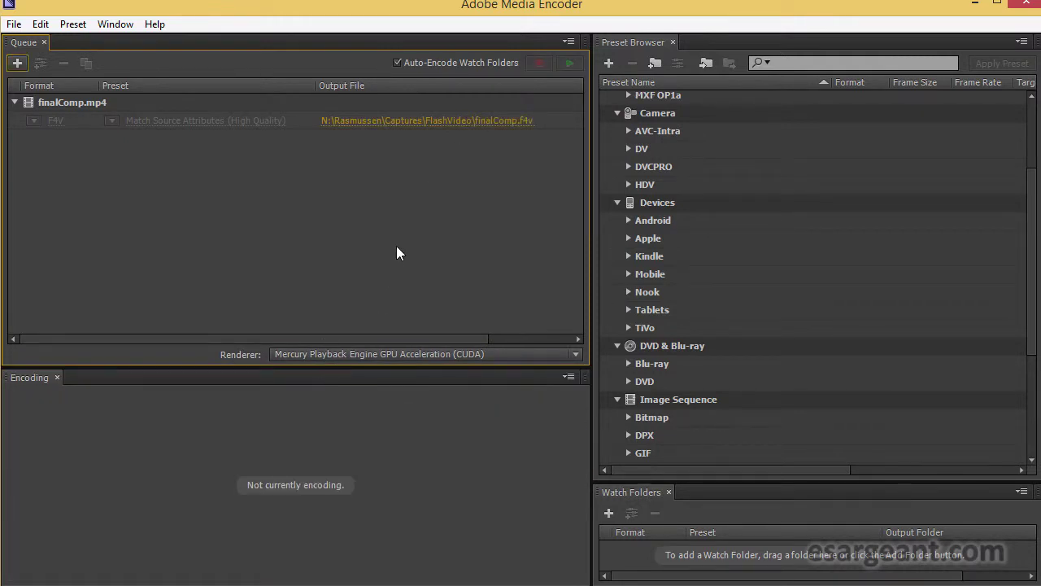
# - Switch to the FlashVideo folder in File Explorer and compare the finalComp FLV and F4V files
pyautogui.hotkey('alt', 'Tab')
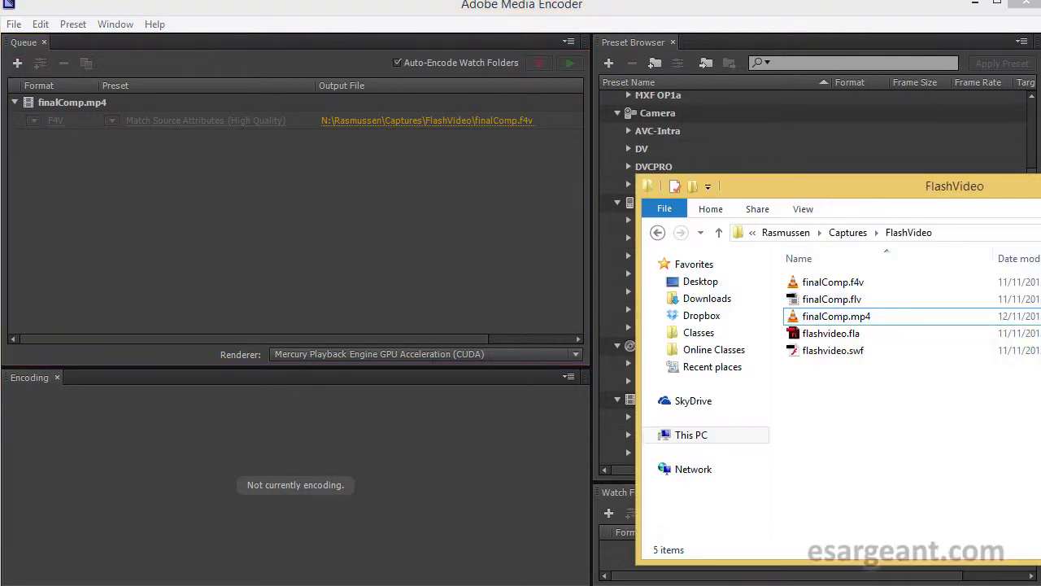
pyautogui.moveTo(968, 186); pyautogui.dragTo(602, 129)
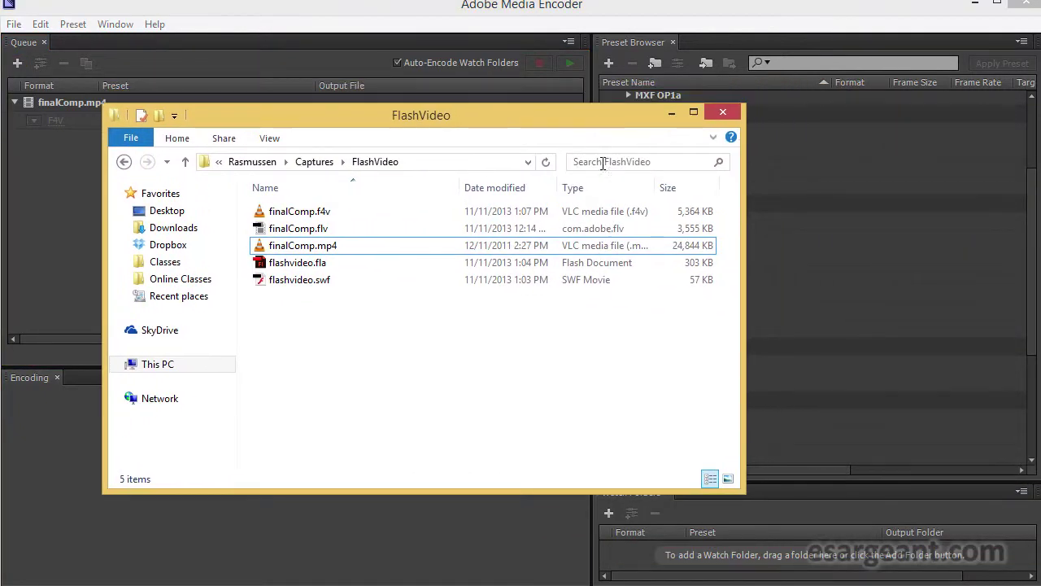
pyautogui.click(317, 230)
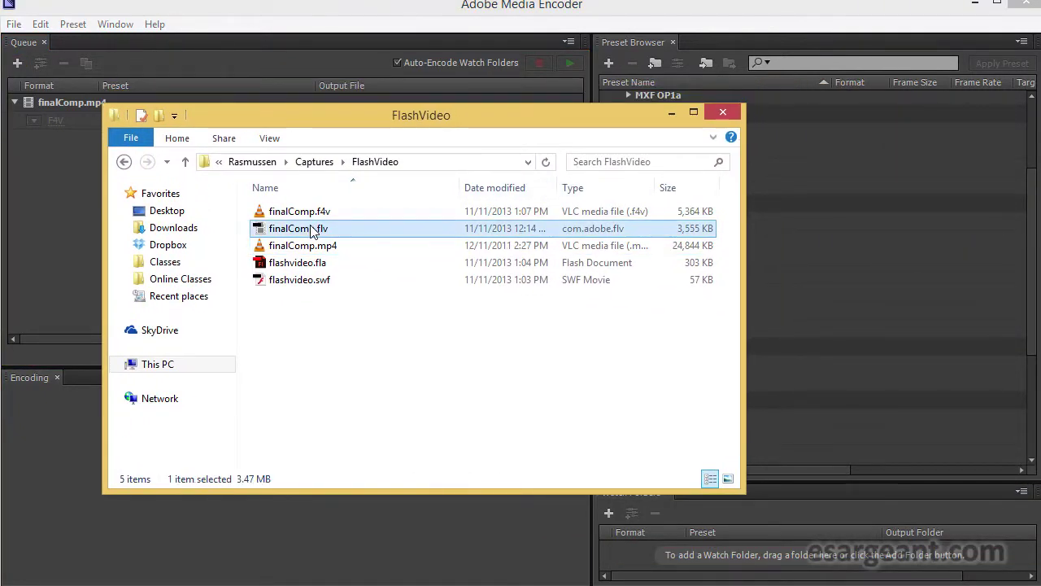
pyautogui.click(306, 216)
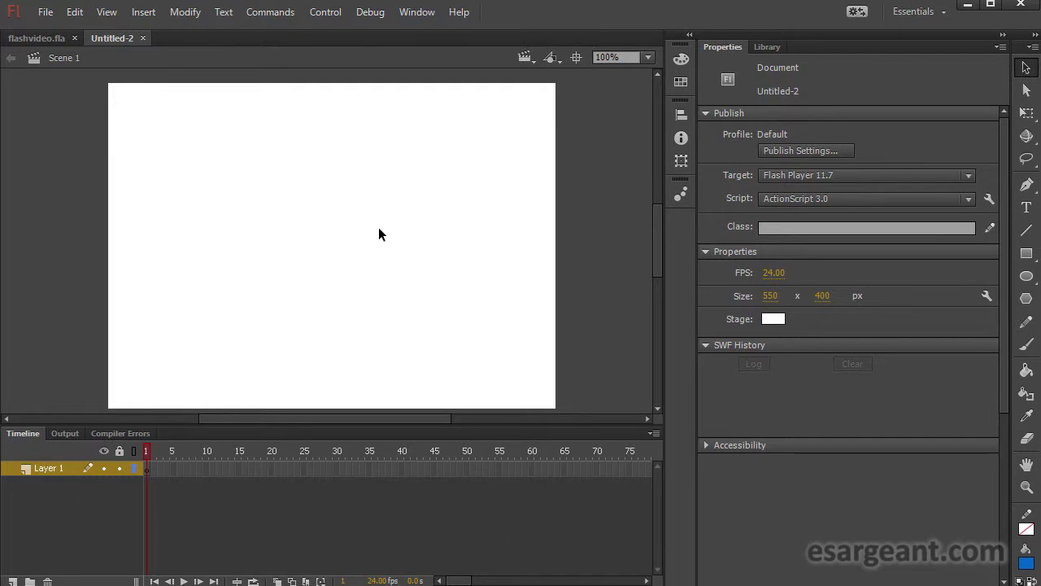
# - From Flash, check the frame width and height of finalComp.mp4 in its file properties in the FlashVideo folder
pyautogui.hotkey('alt', 'Tab')
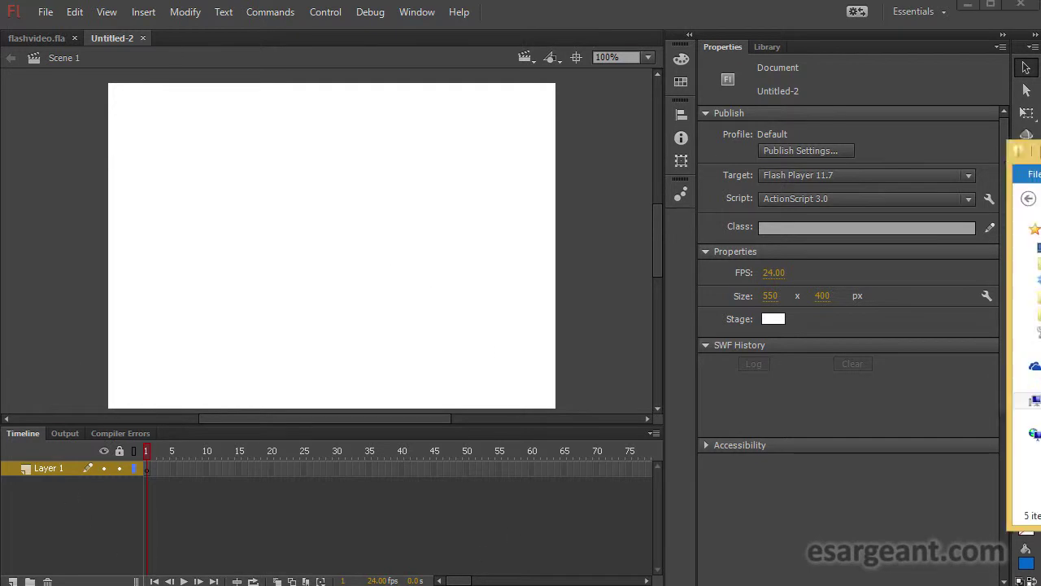
pyautogui.moveTo(365, 138); pyautogui.dragTo(359, 137)
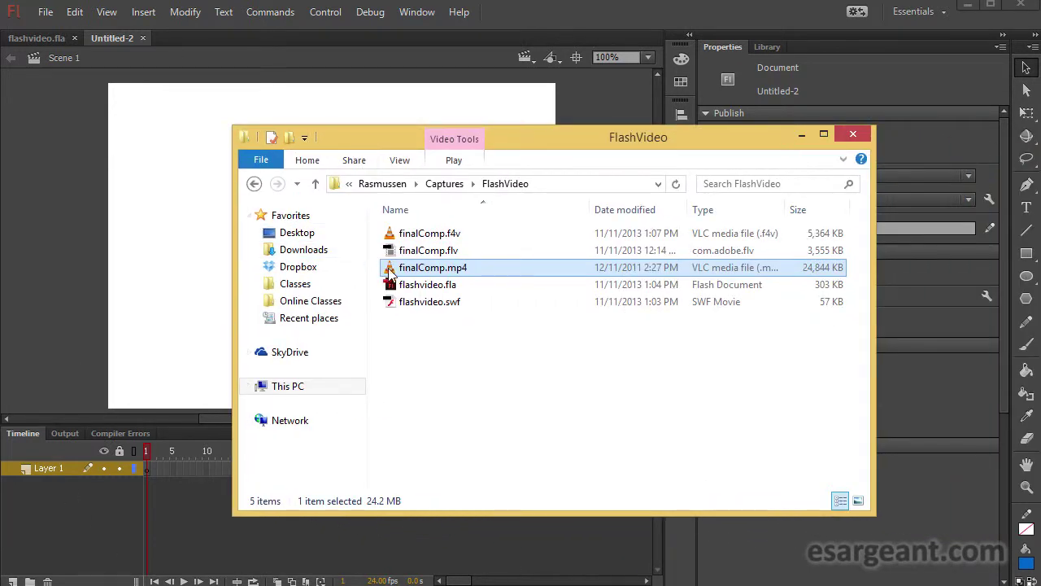
pyautogui.rightClick(389, 277)
pyautogui.click(461, 499)
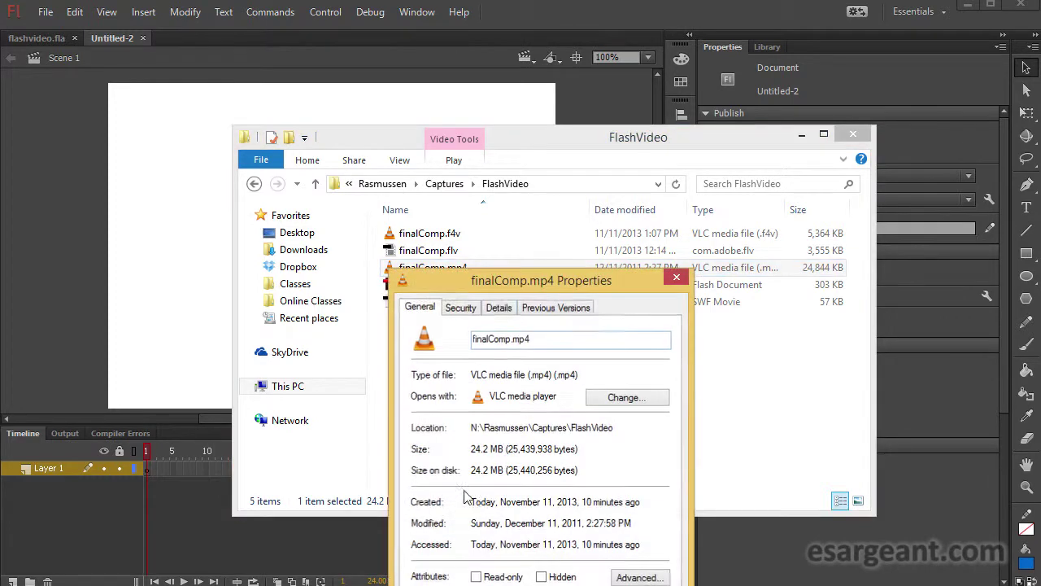
pyautogui.moveTo(498, 281); pyautogui.dragTo(411, 117)
pyautogui.click(409, 135)
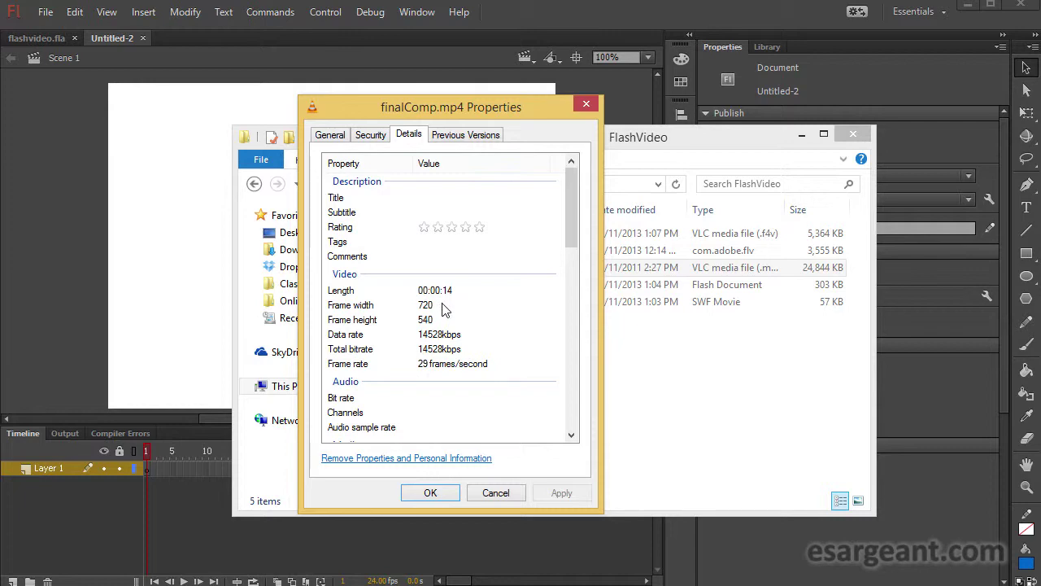
pyautogui.click(493, 493)
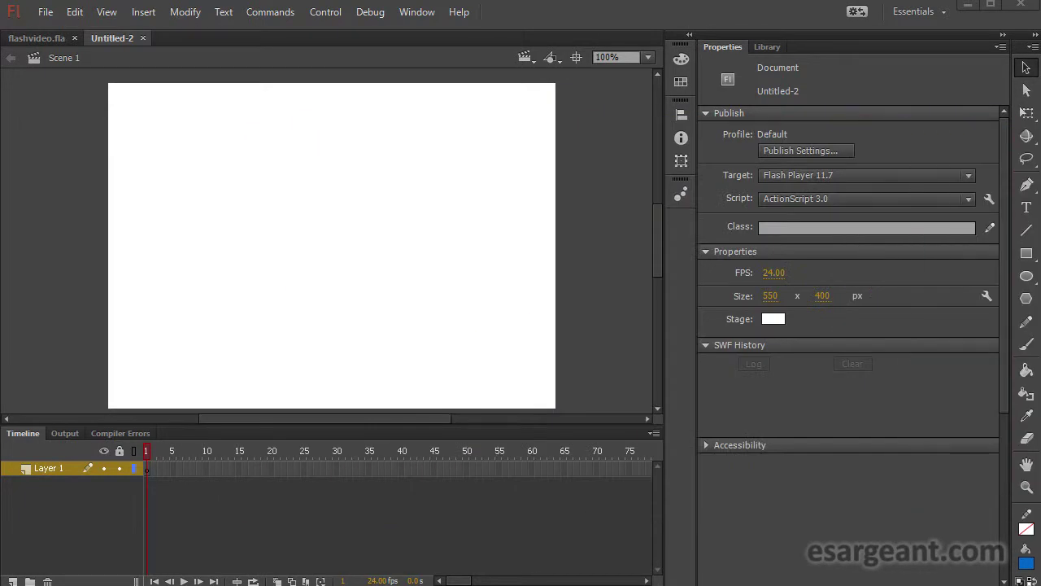
# - Set the stage size of the Untitled-2 Flash document to 720 x 540 px
pyautogui.click(770, 295)
pyautogui.write('720')
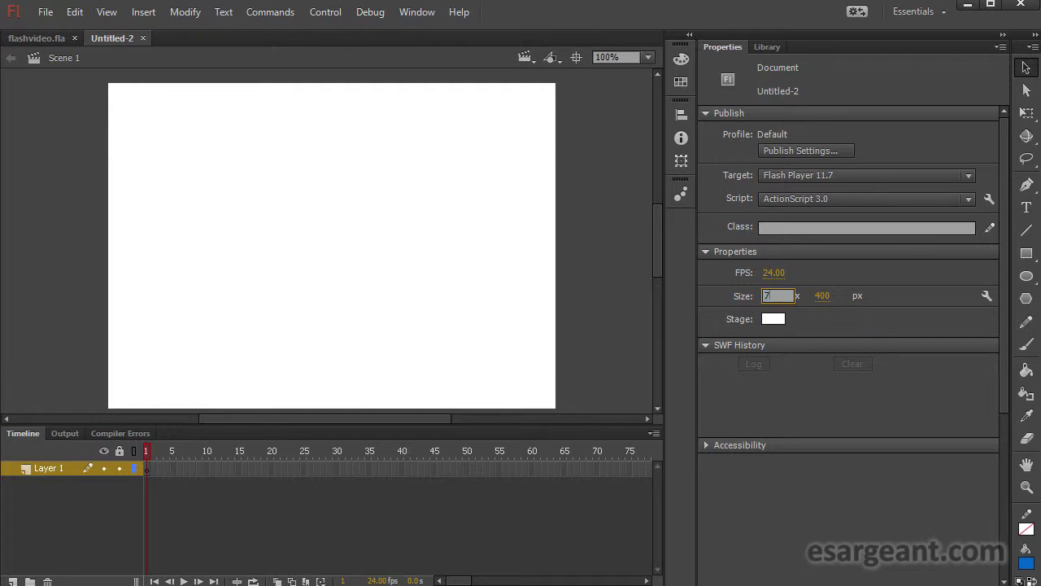
pyautogui.press('Tab')
pyautogui.write('540')
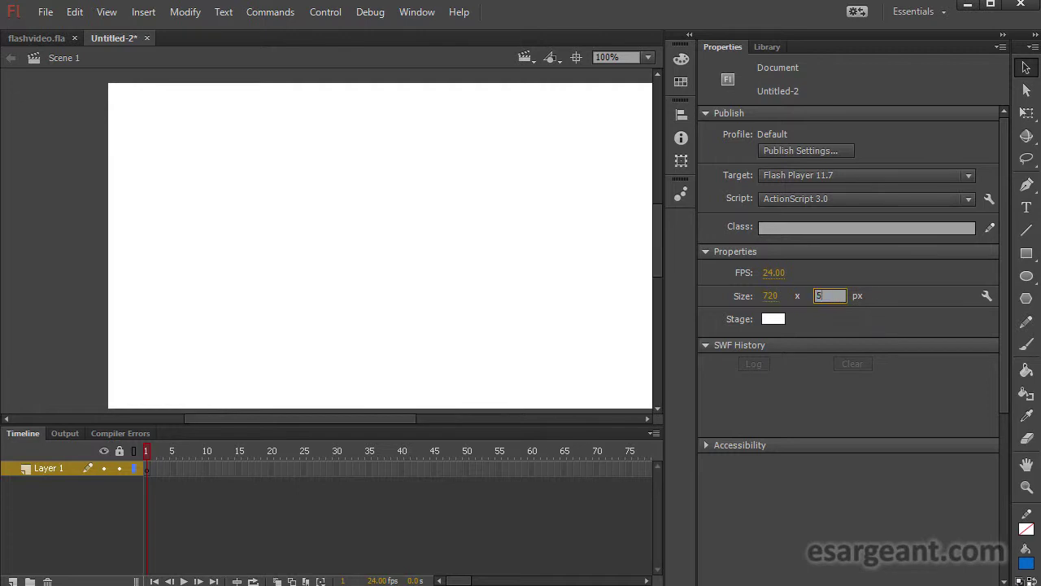
pyautogui.press('Tab')
# - Add the static text "Welcome" to the stage, starting slightly left of its centre
pyautogui.click(648, 57)
pyautogui.click(643, 148)
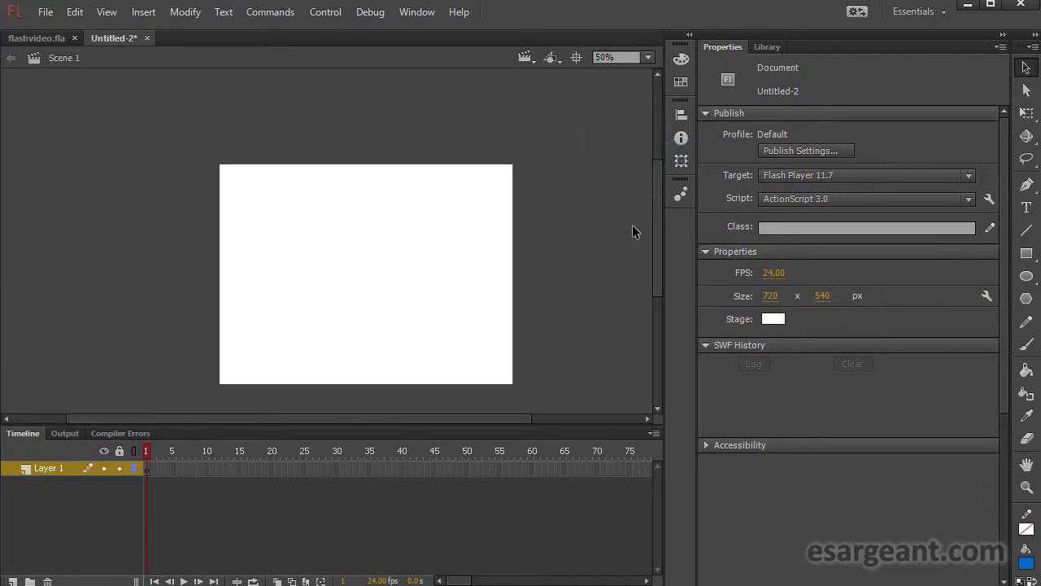
pyautogui.moveTo(475, 419); pyautogui.dragTo(478, 419)
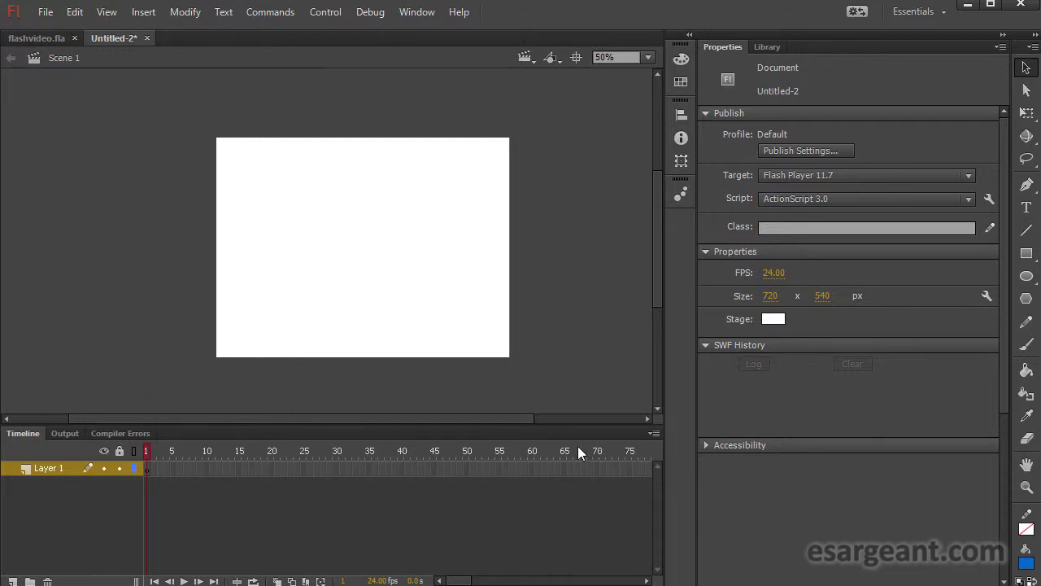
pyautogui.click(762, 47)
pyautogui.click(1027, 208)
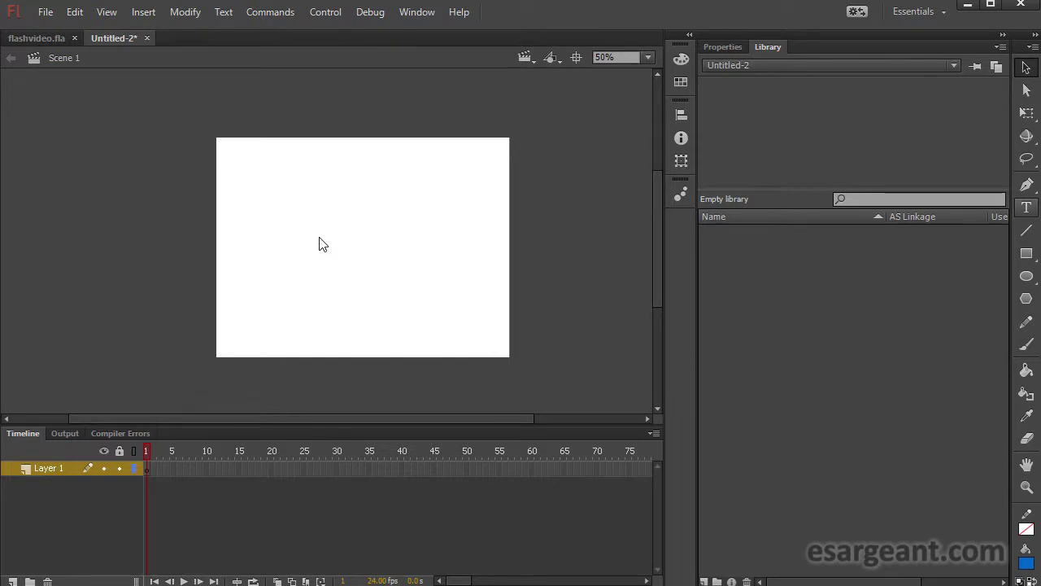
pyautogui.click(296, 226)
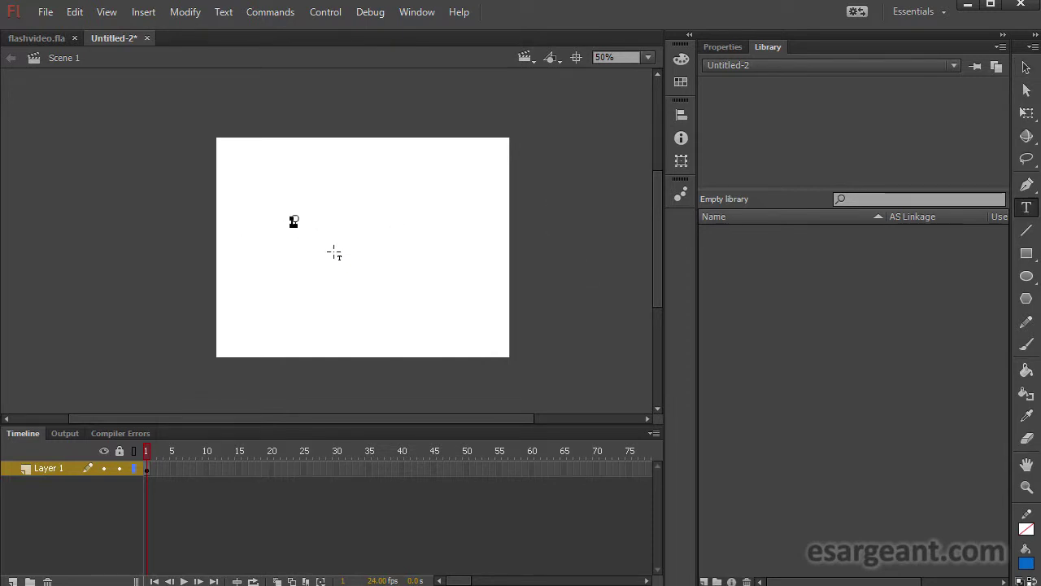
pyautogui.write('Hello')
# - Set the "Welcome" text's font size to 92 pt and deselect the text
pyautogui.click(734, 46)
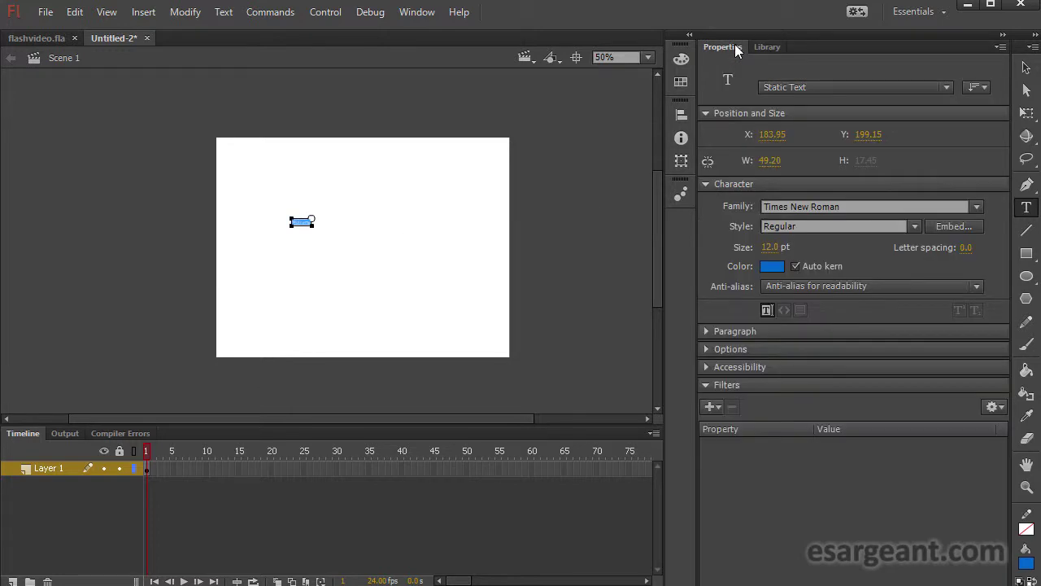
pyautogui.moveTo(771, 255); pyautogui.dragTo(847, 260)
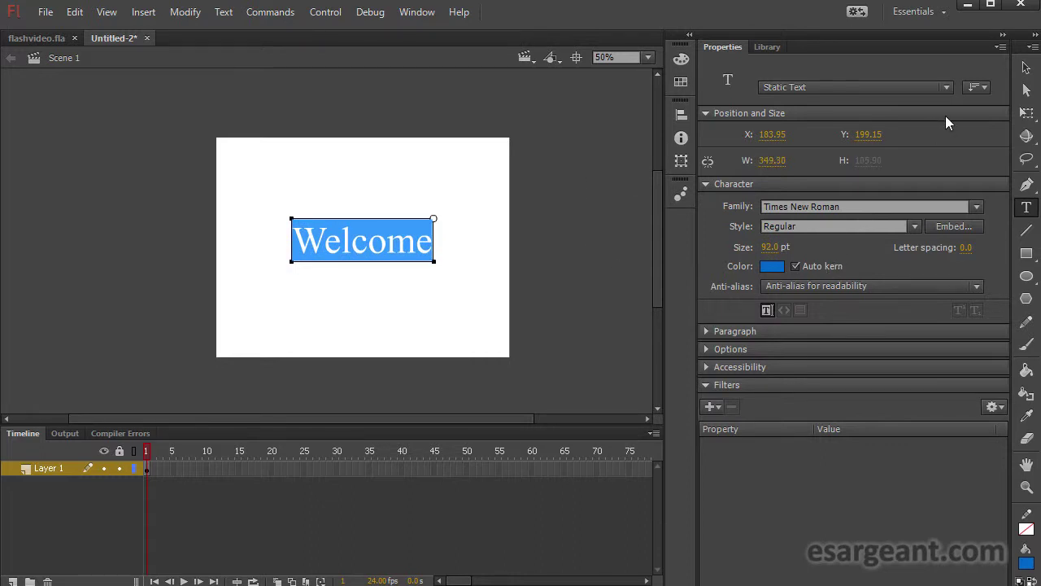
pyautogui.click(1026, 68)
pyautogui.click(576, 209)
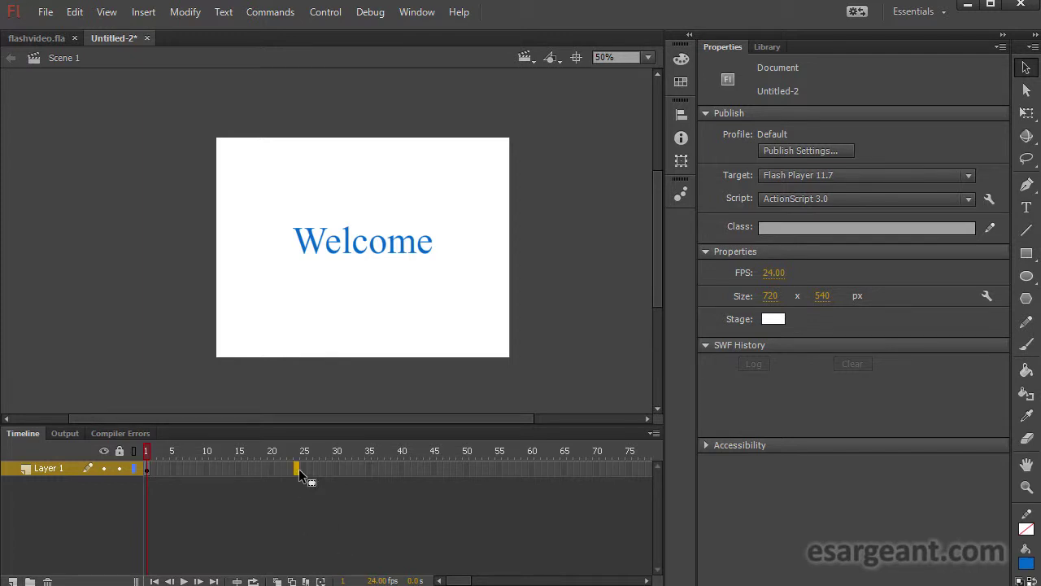
# - Extend Layer 1 to frame 24 and insert a blank keyframe at frame 25
pyautogui.press('F5')
pyautogui.moveTo(305, 436)
pyautogui.mouseDown()
pyautogui.moveTo(179, 453)
pyautogui.moveTo(298, 450)
pyautogui.mouseUp()
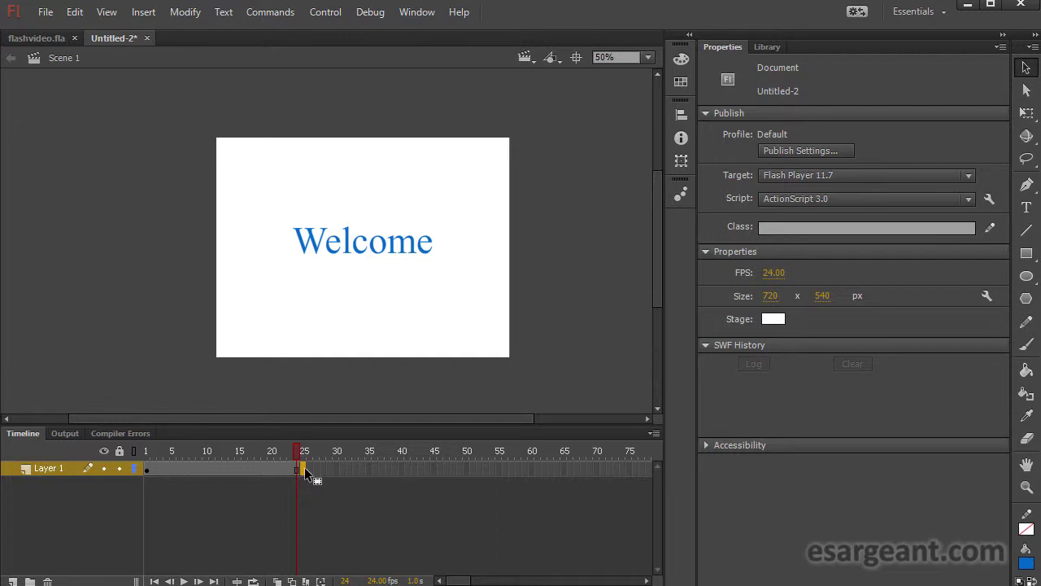
pyautogui.rightClick(304, 470)
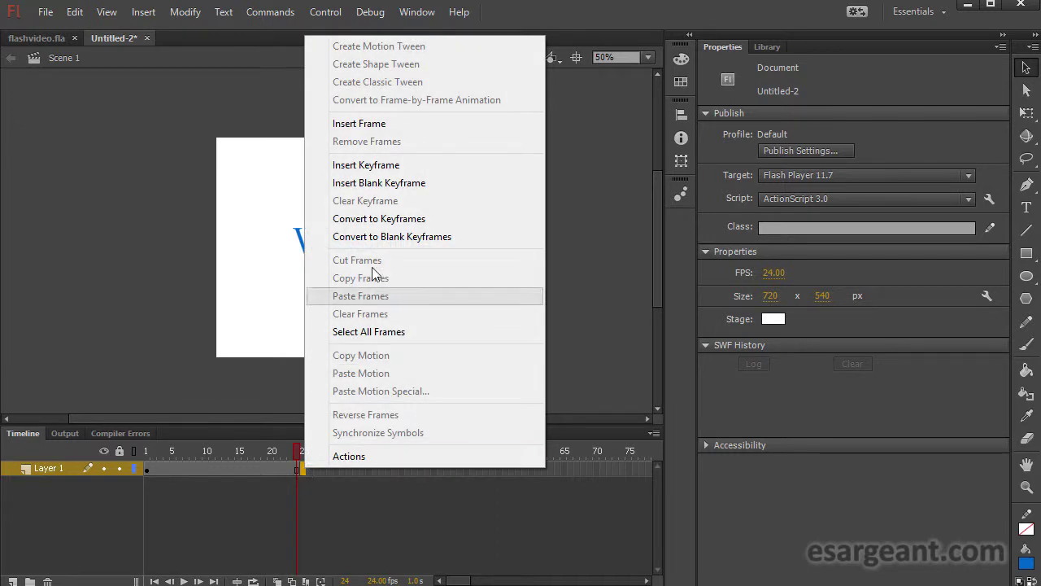
pyautogui.click(384, 184)
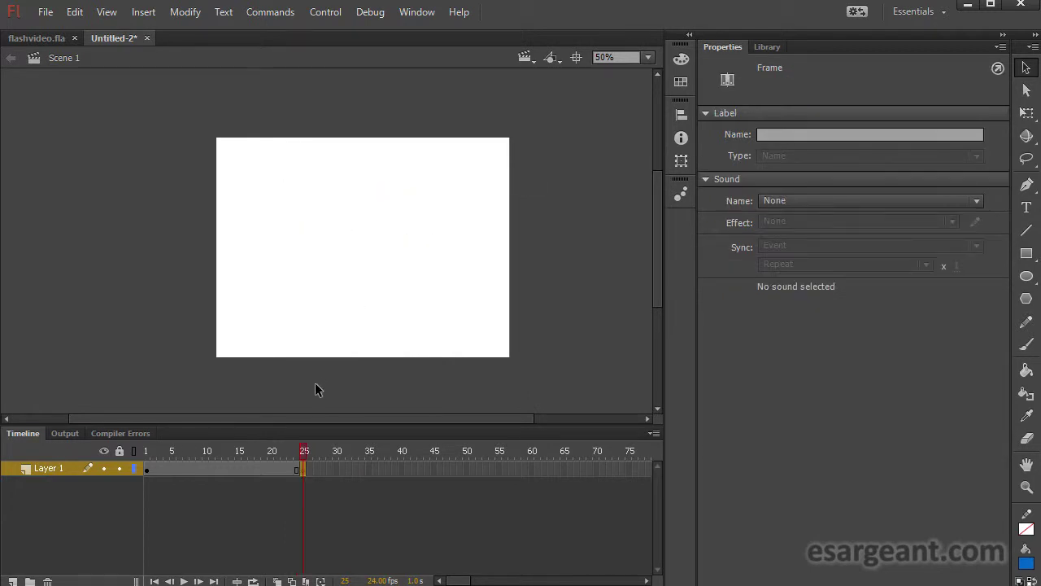
# - Start a video import of finalComp.f4v from the FlashVideo folder, loaded as external video with playback component
pyautogui.click(46, 12)
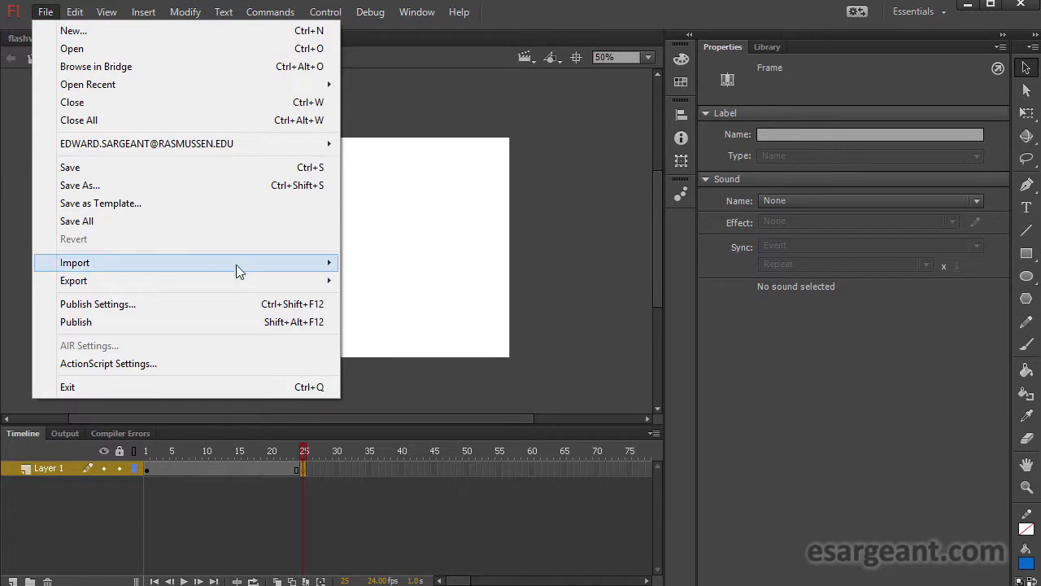
pyautogui.moveTo(242, 260)
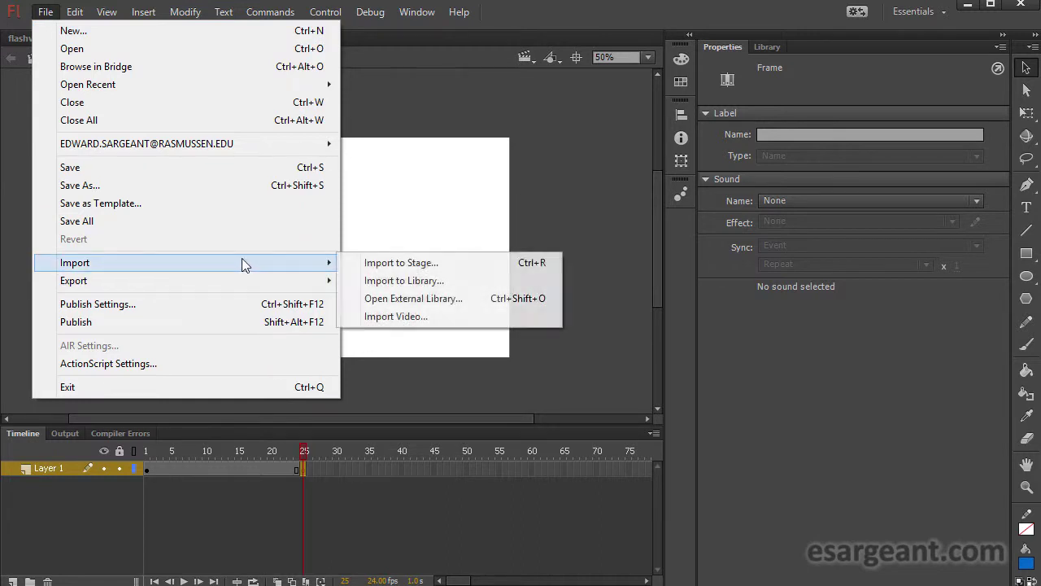
pyautogui.click(405, 319)
pyautogui.moveTo(472, 85); pyautogui.dragTo(370, 65)
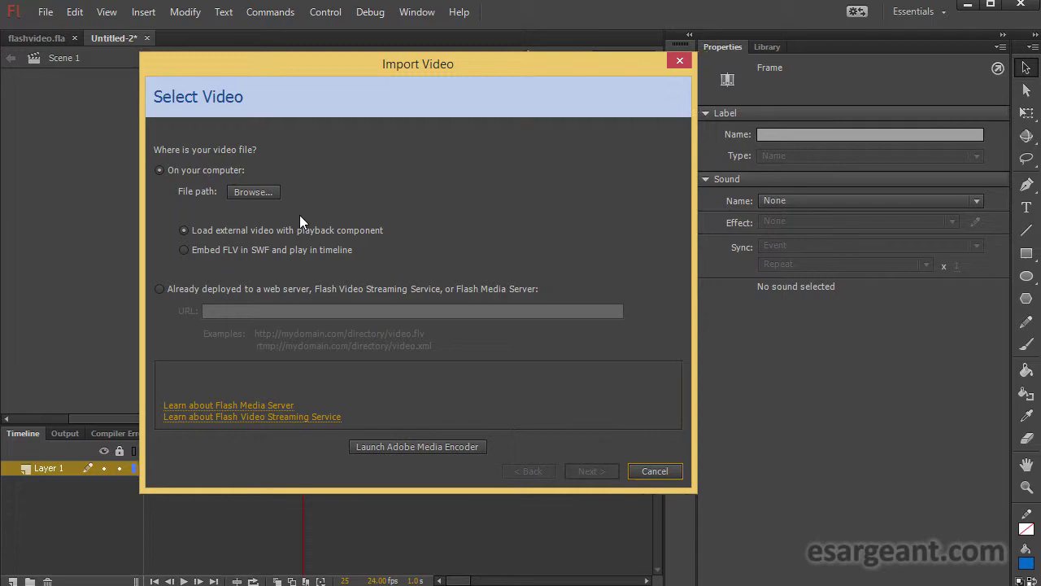
pyautogui.click(261, 192)
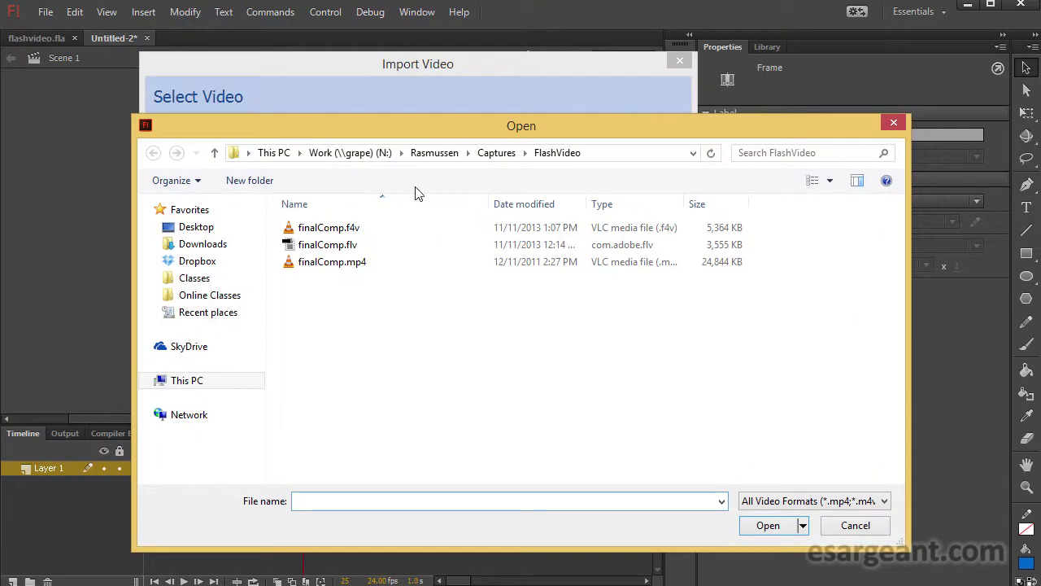
pyautogui.click(326, 230)
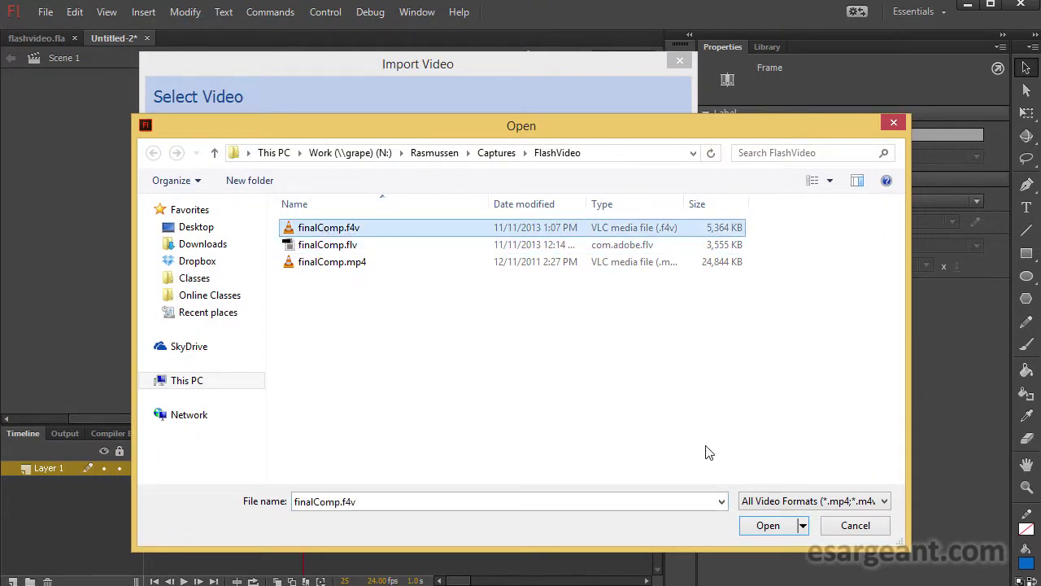
pyautogui.click(769, 525)
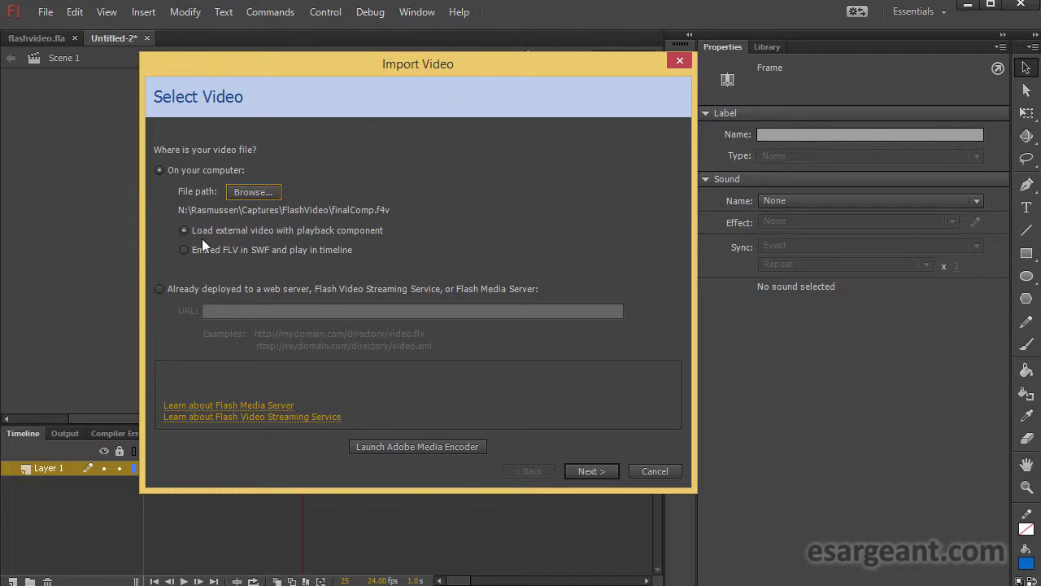
pyautogui.click(333, 228)
pyautogui.click(591, 471)
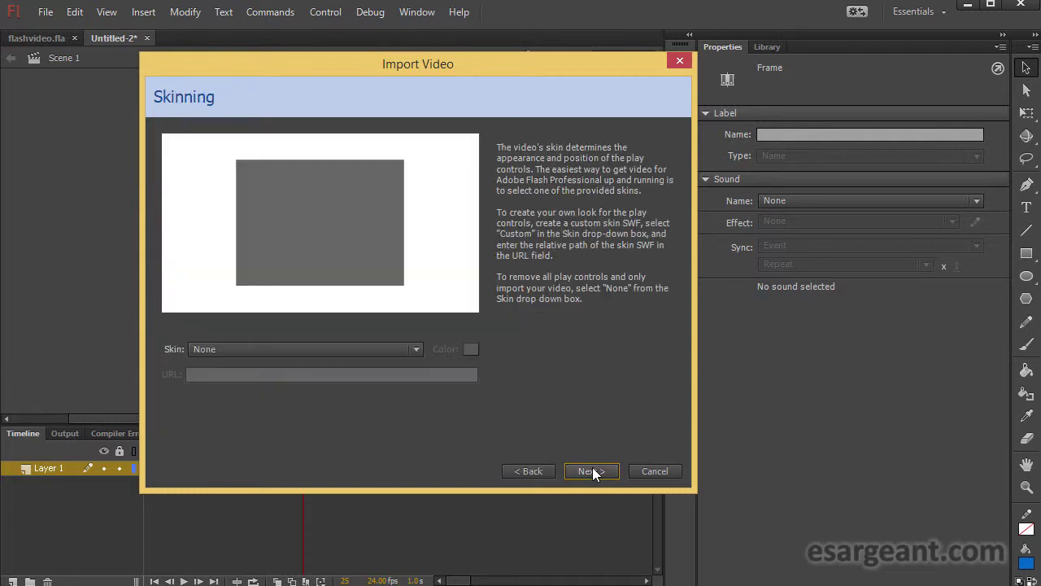
# - Try the SkinUnderAll.swf skin for the video's playback controls
pyautogui.click(338, 349)
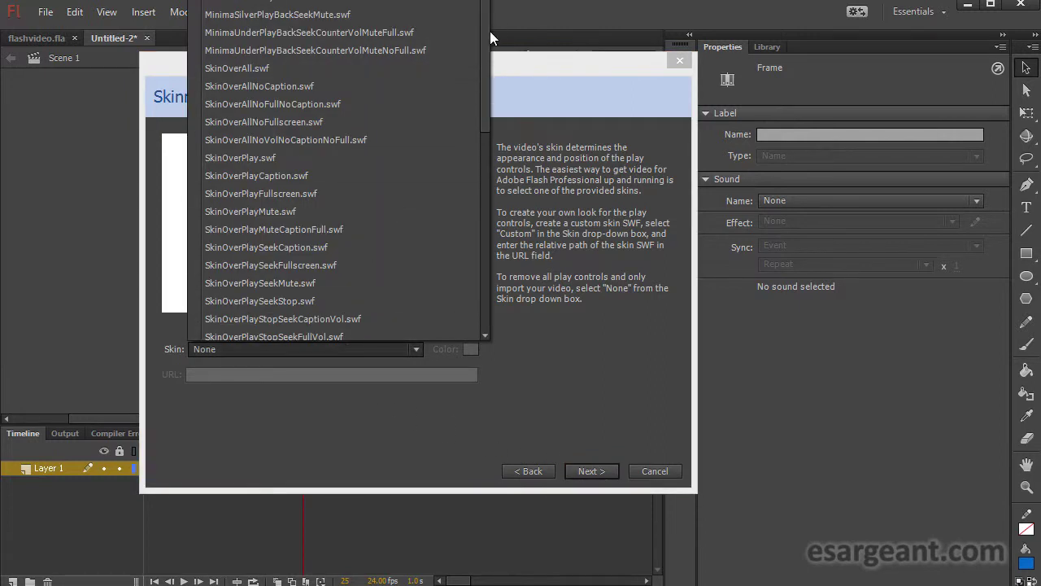
pyautogui.moveTo(483, 44); pyautogui.dragTo(480, 155)
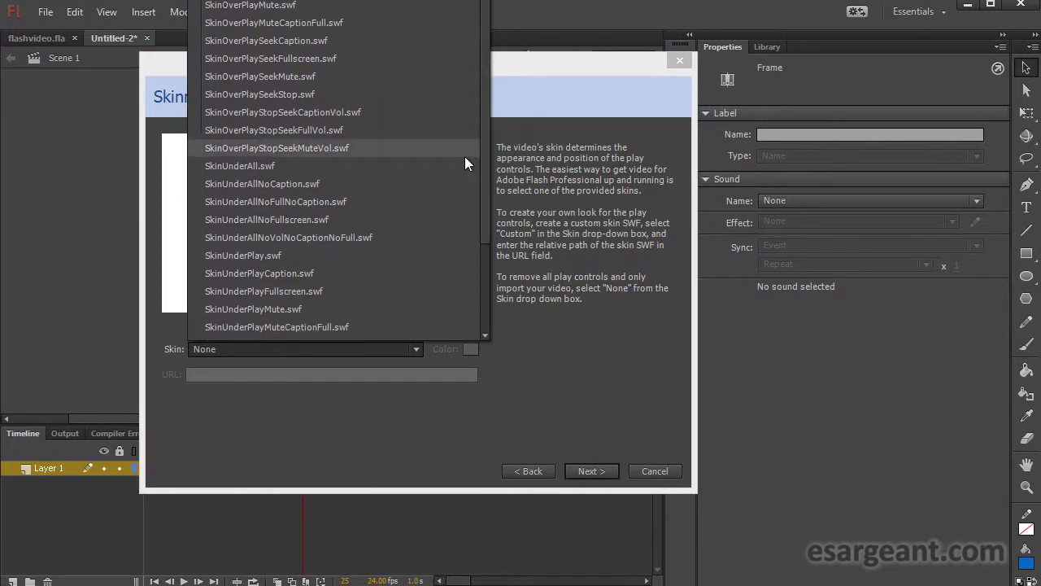
pyautogui.click(384, 168)
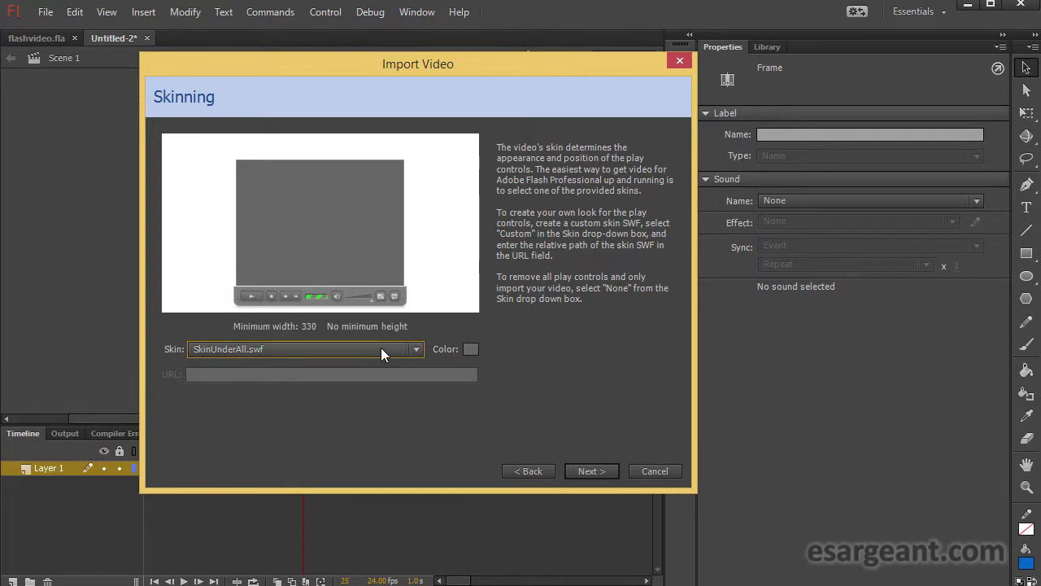
# - Set the video's skin to None and continue to the final page of the import
pyautogui.click(414, 350)
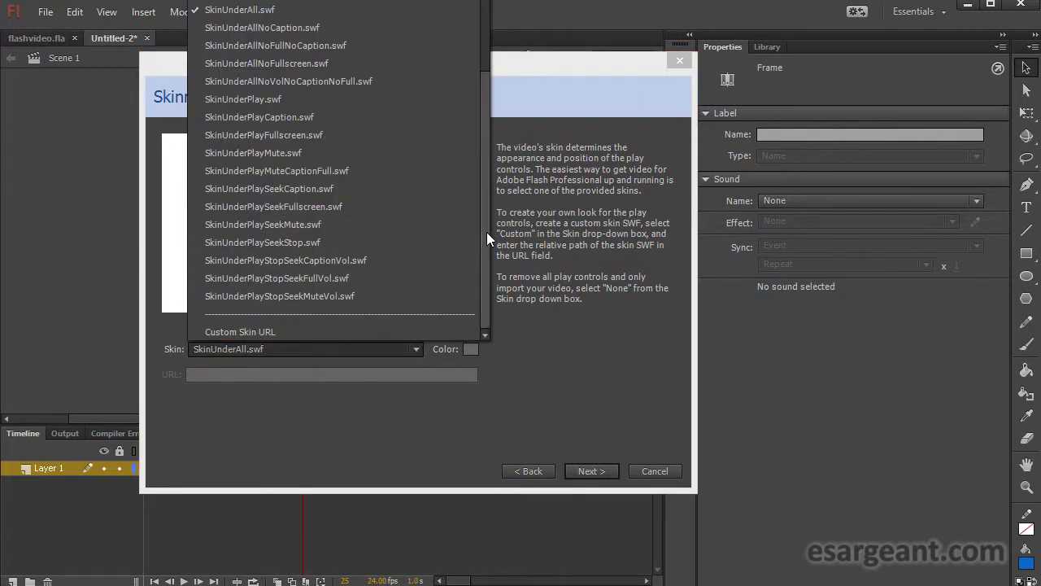
pyautogui.moveTo(486, 254); pyautogui.dragTo(483, 53)
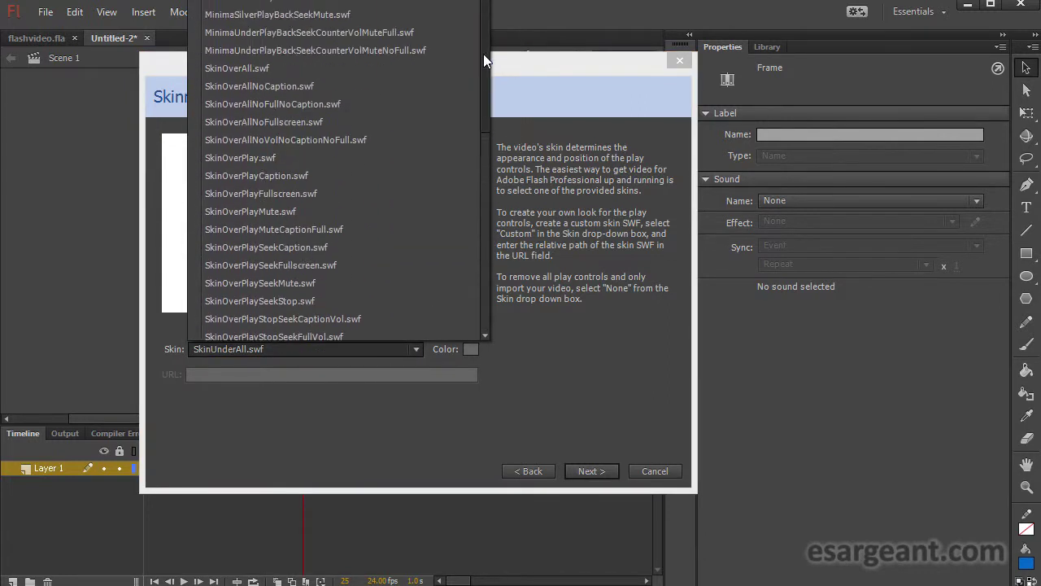
pyautogui.click(244, 3)
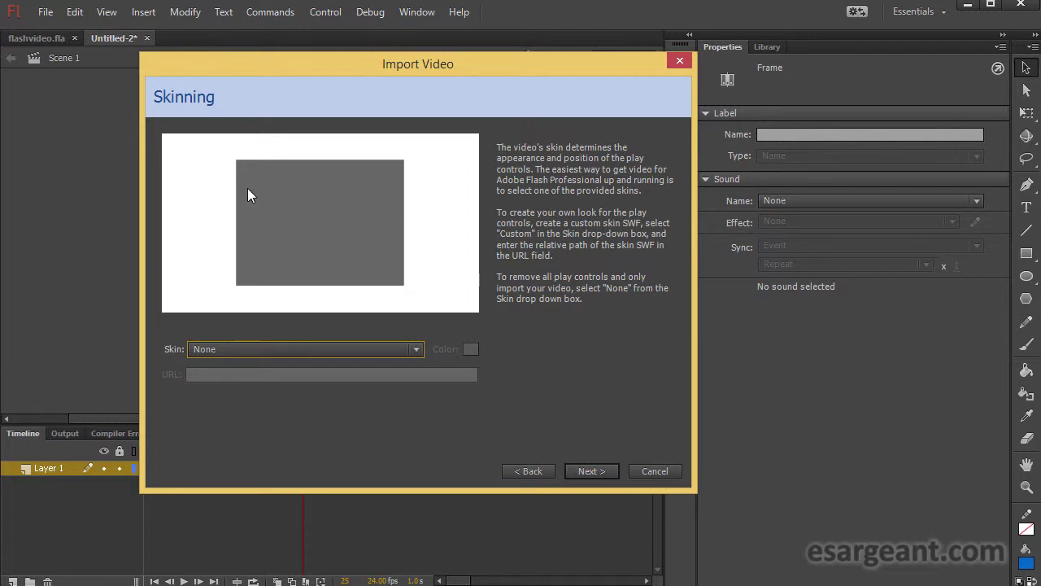
pyautogui.click(591, 470)
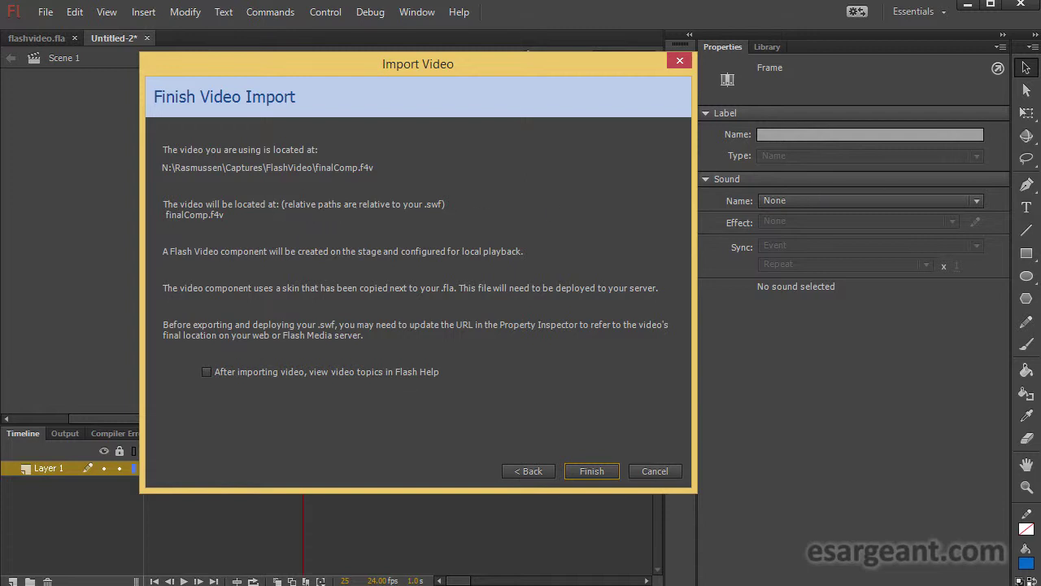
# - Check flashvideo.swf and finalComp.f4v in the FlashVideo folder and finish importing the video onto the stage
pyautogui.moveTo(857, 128); pyautogui.dragTo(294, 128)
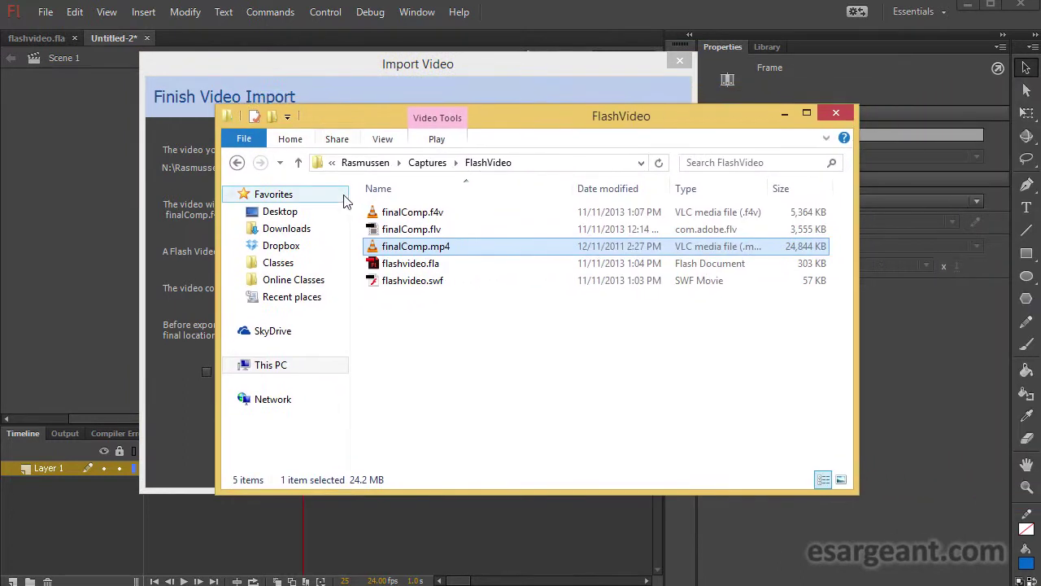
pyautogui.click(417, 281)
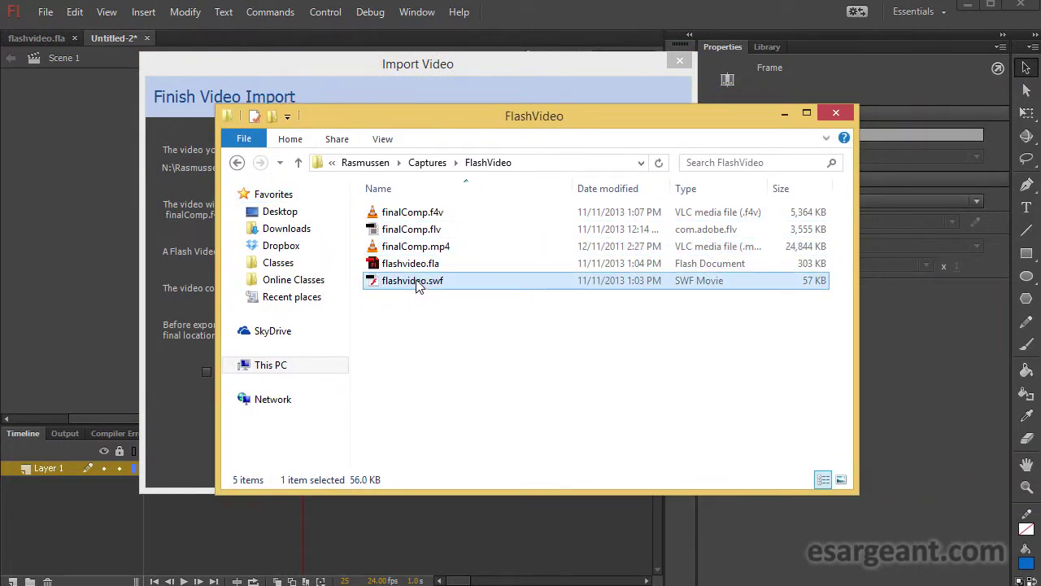
pyautogui.click(420, 215)
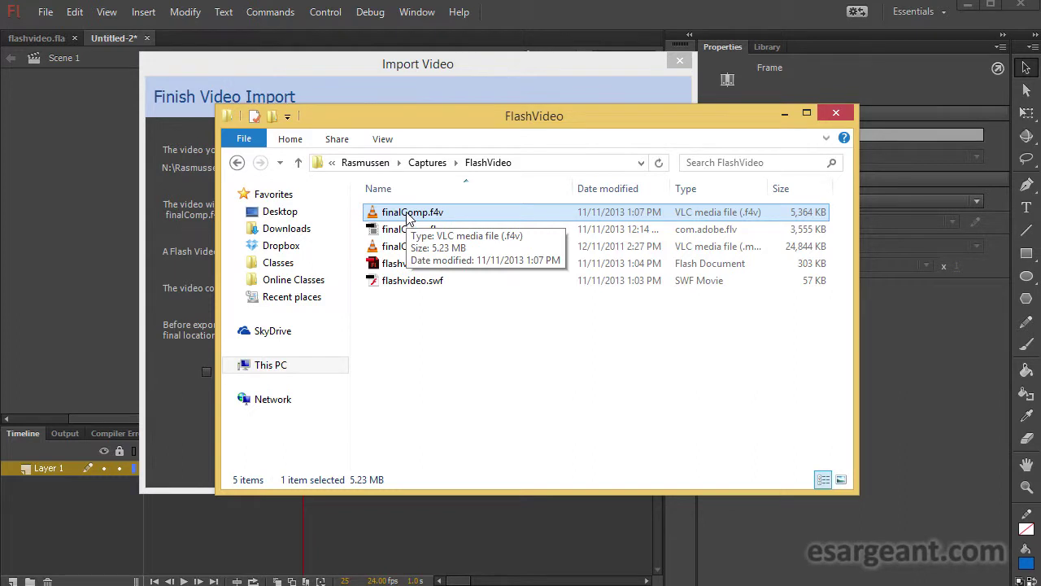
pyautogui.moveTo(400, 129); pyautogui.dragTo(1040, 115)
pyautogui.click(373, 400)
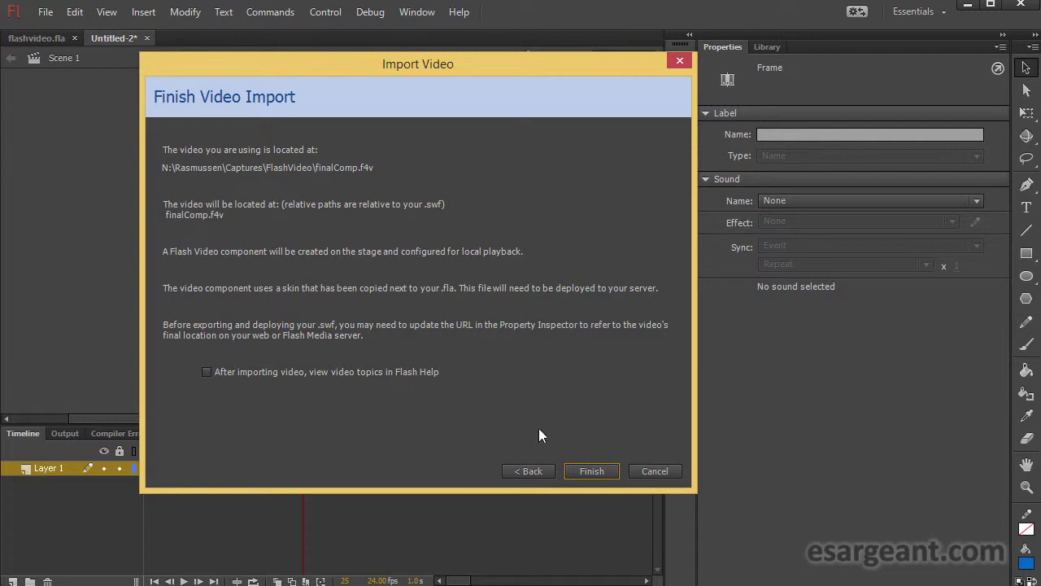
pyautogui.click(591, 471)
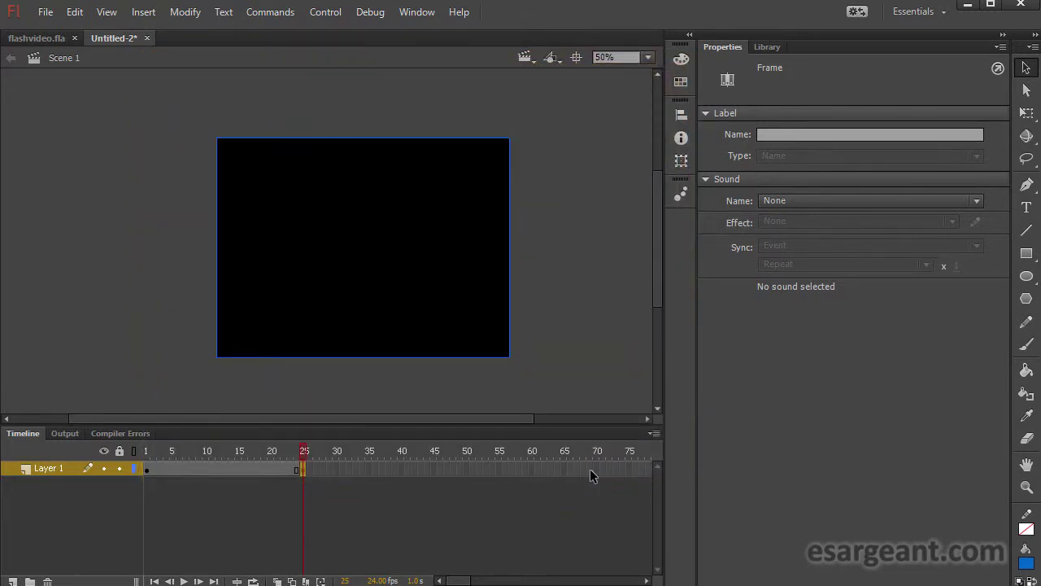
# - Inspect the symbol properties of the FLVPlayback component in the library and close them without changes
pyautogui.click(767, 47)
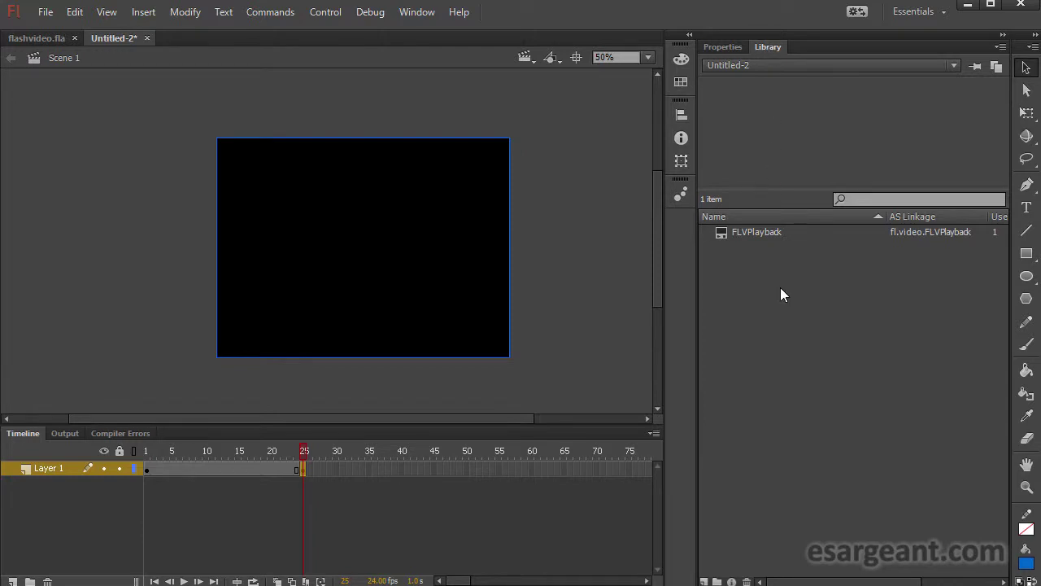
pyautogui.click(751, 233)
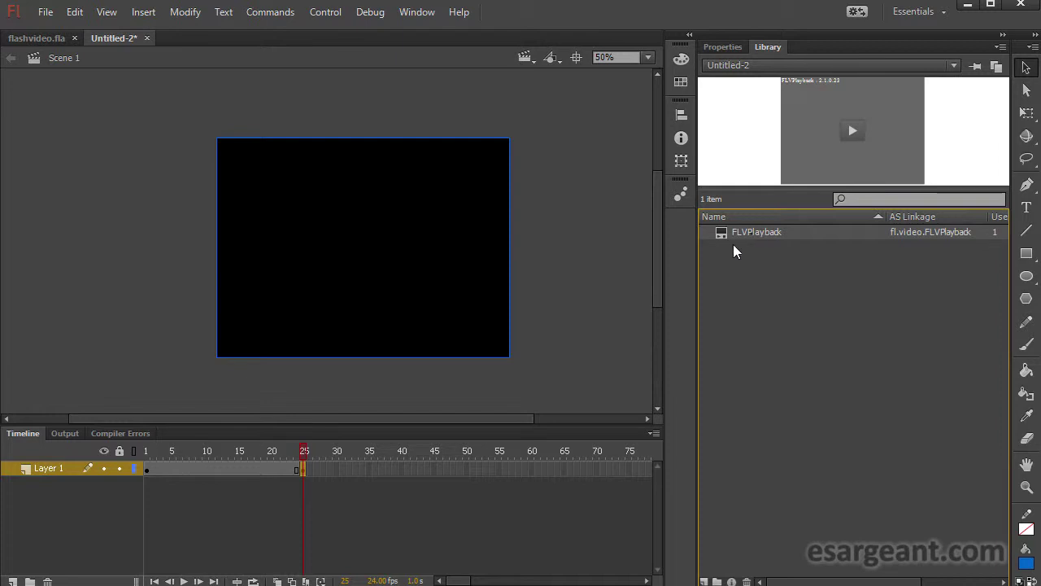
pyautogui.rightClick(724, 233)
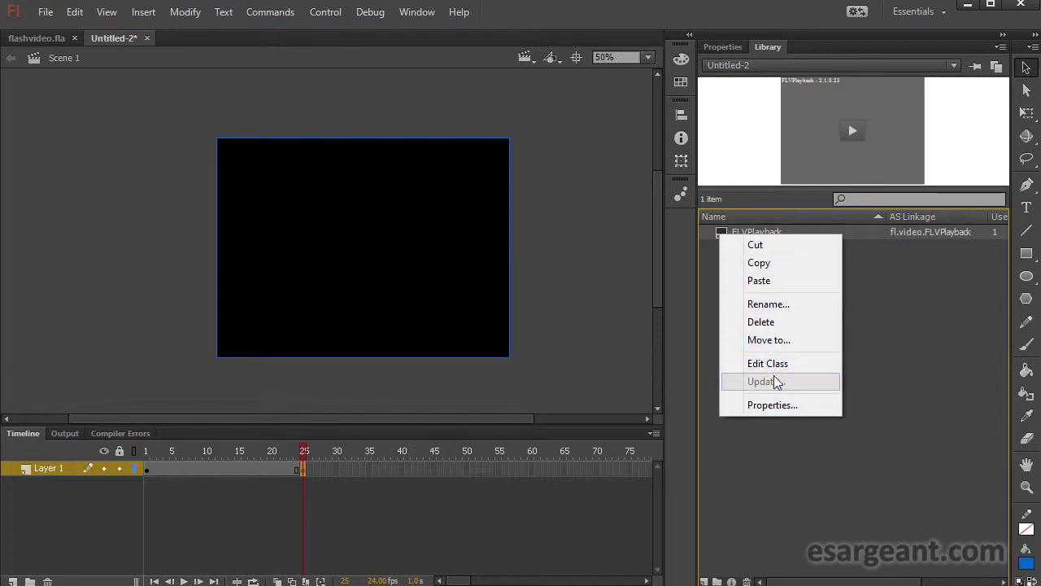
pyautogui.click(772, 405)
pyautogui.moveTo(528, 168); pyautogui.dragTo(469, 156)
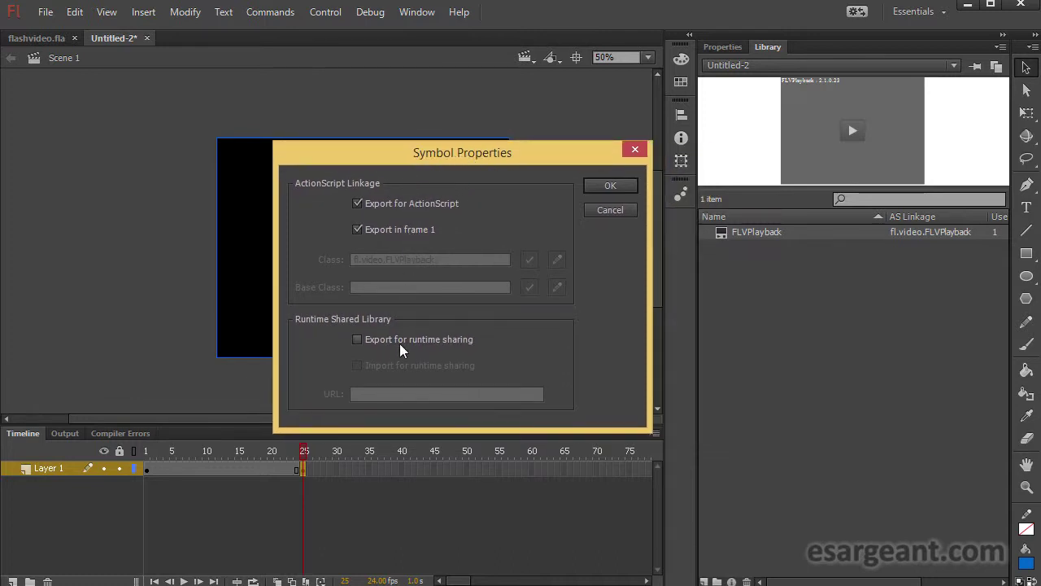
pyautogui.click(614, 211)
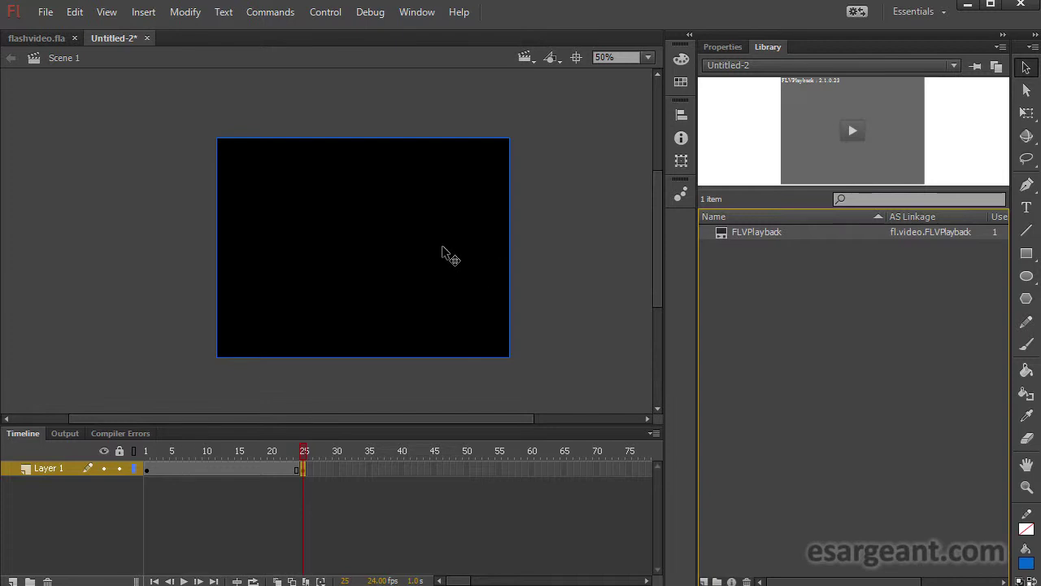
# - Examine the position, size and component parameters of the video instance on the stage
pyautogui.click(393, 254)
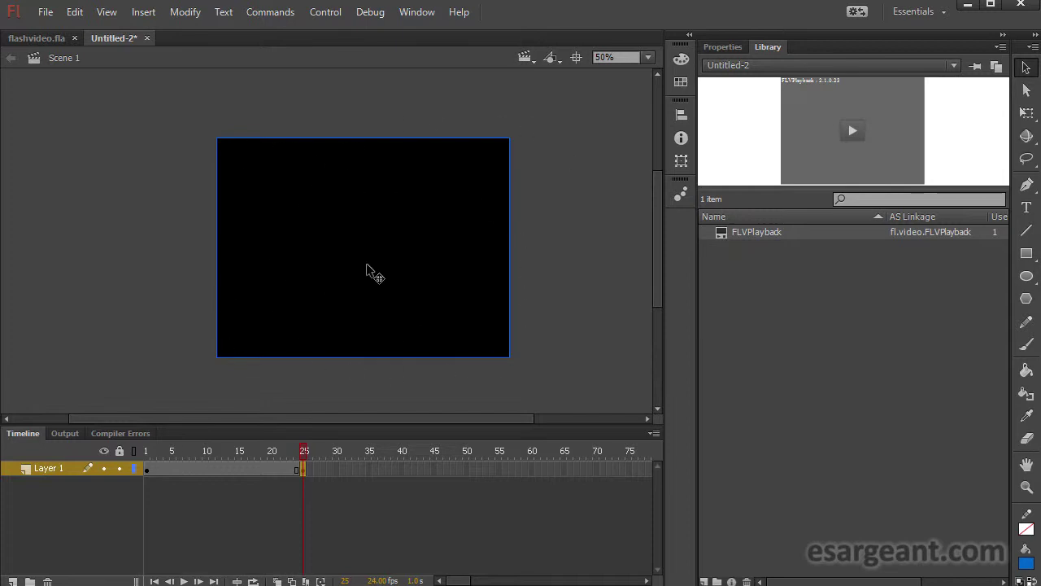
pyautogui.click(730, 47)
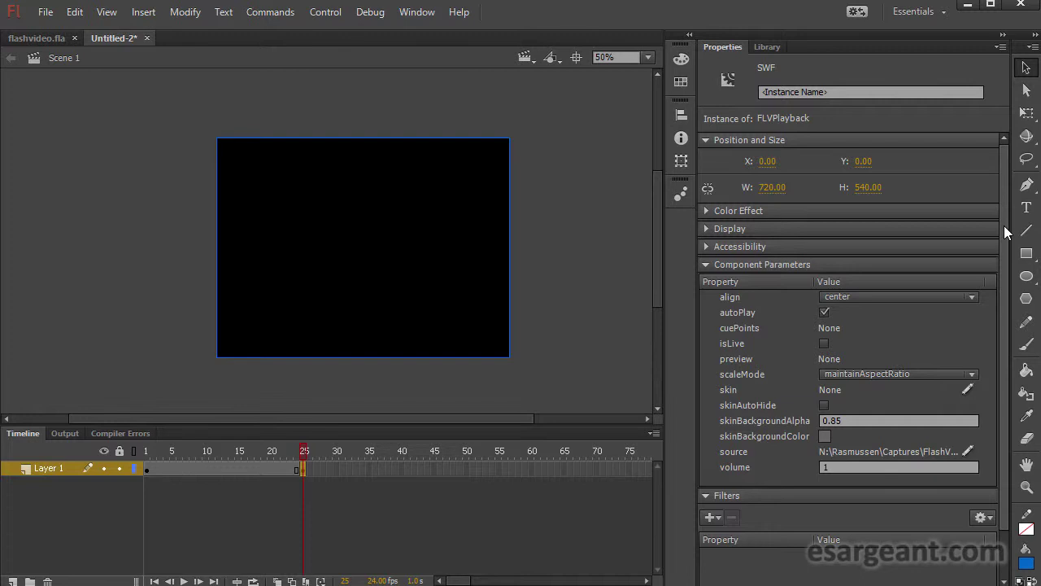
pyautogui.scroll(-3, 1004, 225)
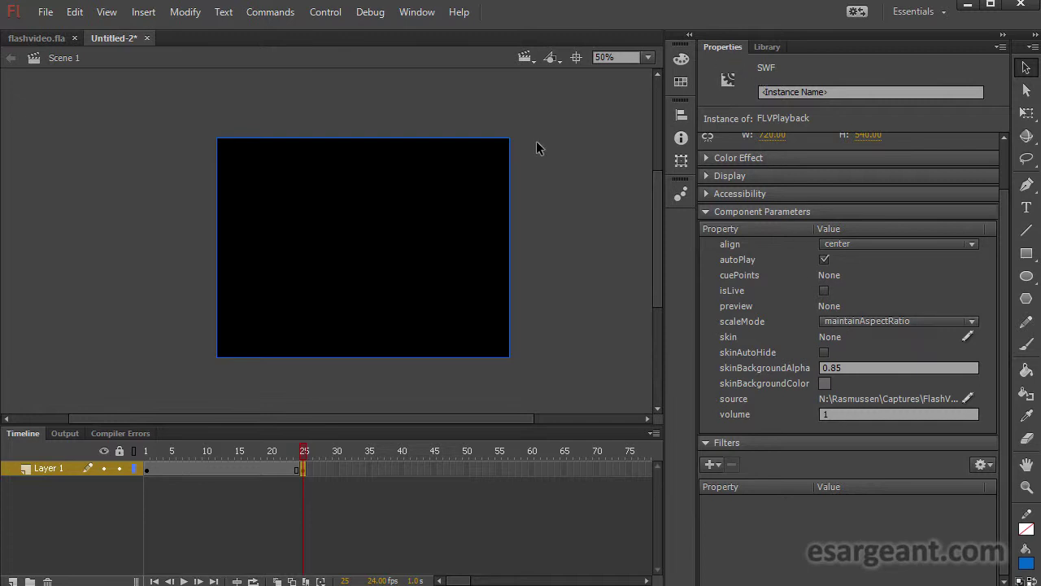
# - Convert the video on the stage to a Movie Clip symbol named videoExample
pyautogui.click(766, 47)
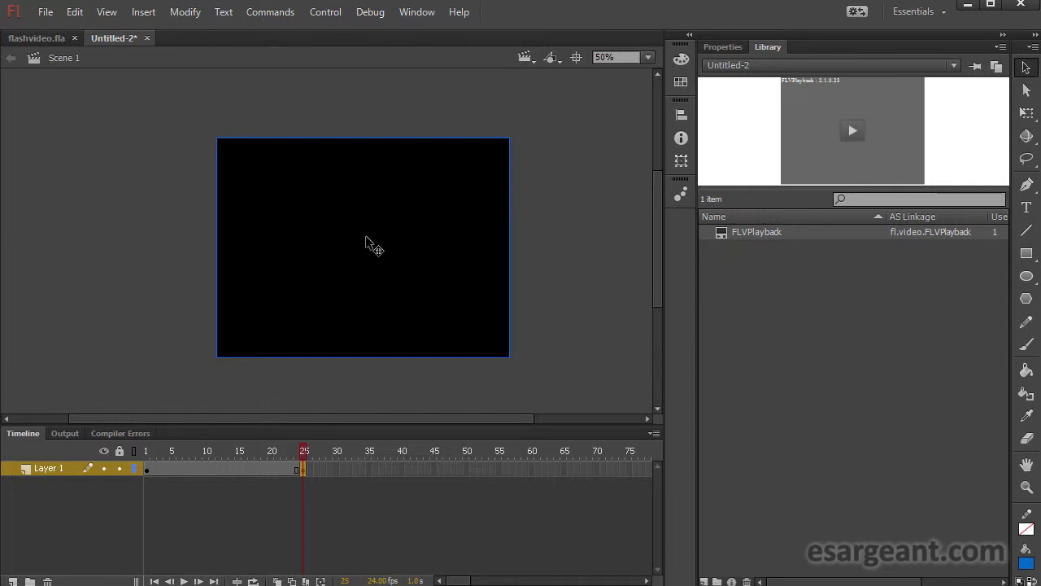
pyautogui.click(177, 14)
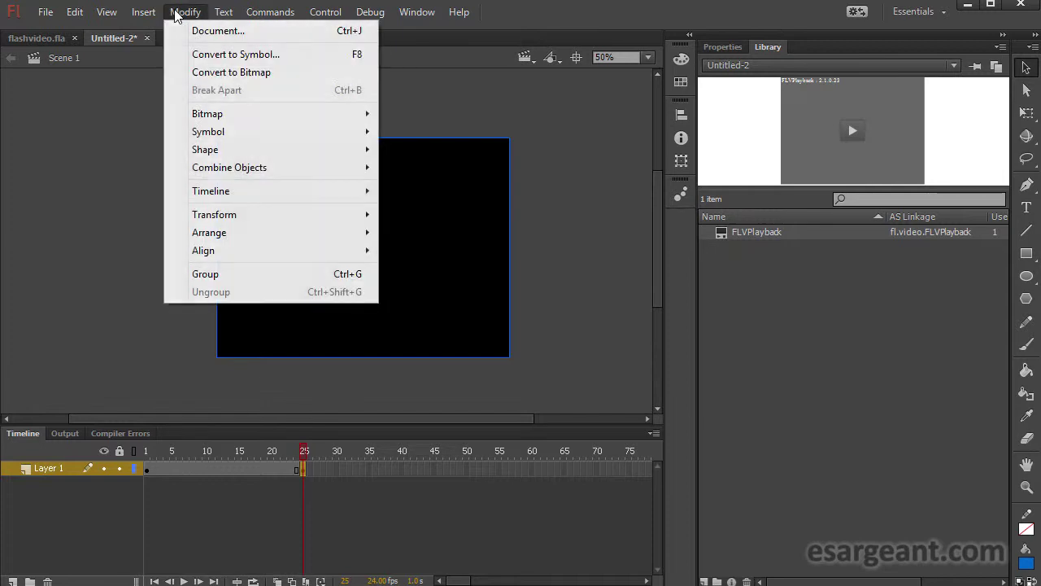
pyautogui.click(260, 55)
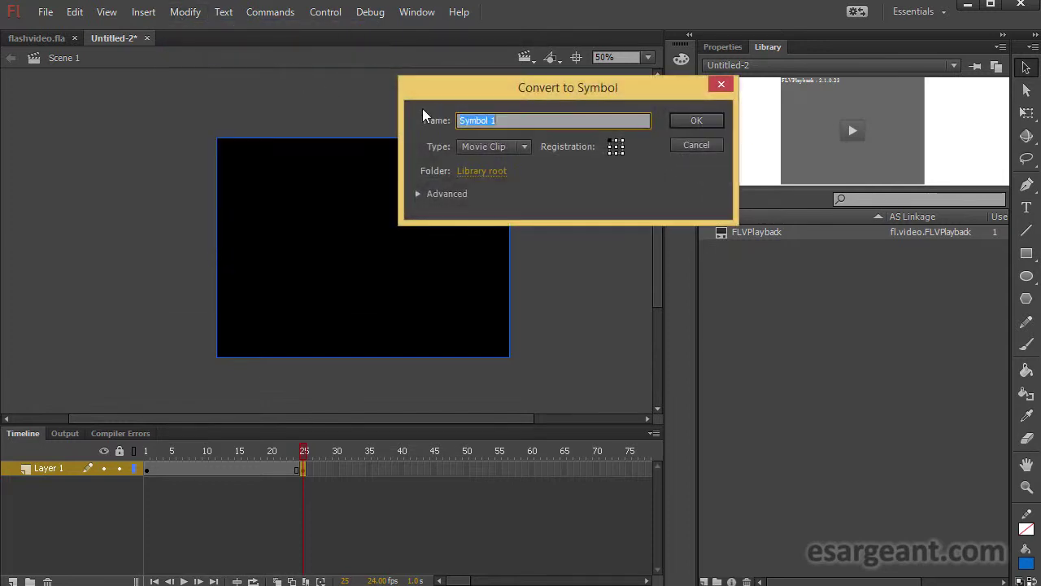
pyautogui.moveTo(480, 92); pyautogui.dragTo(268, 192)
pyautogui.write('videoExample')
pyautogui.press('Return')
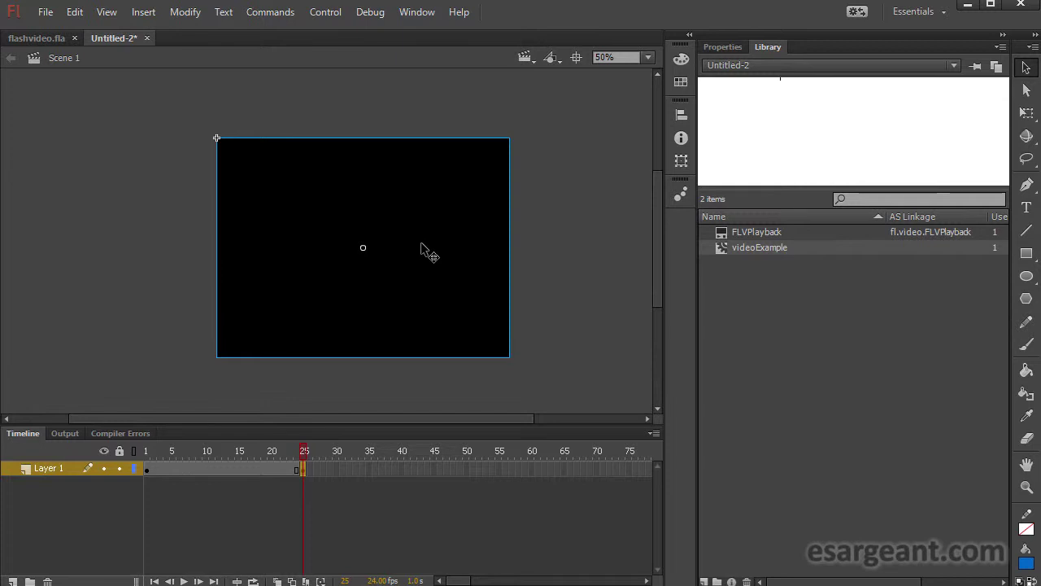
# - Delete the videoExample instance from the stage and place a new one from the library, covering the whole stage
pyautogui.press('Delete')
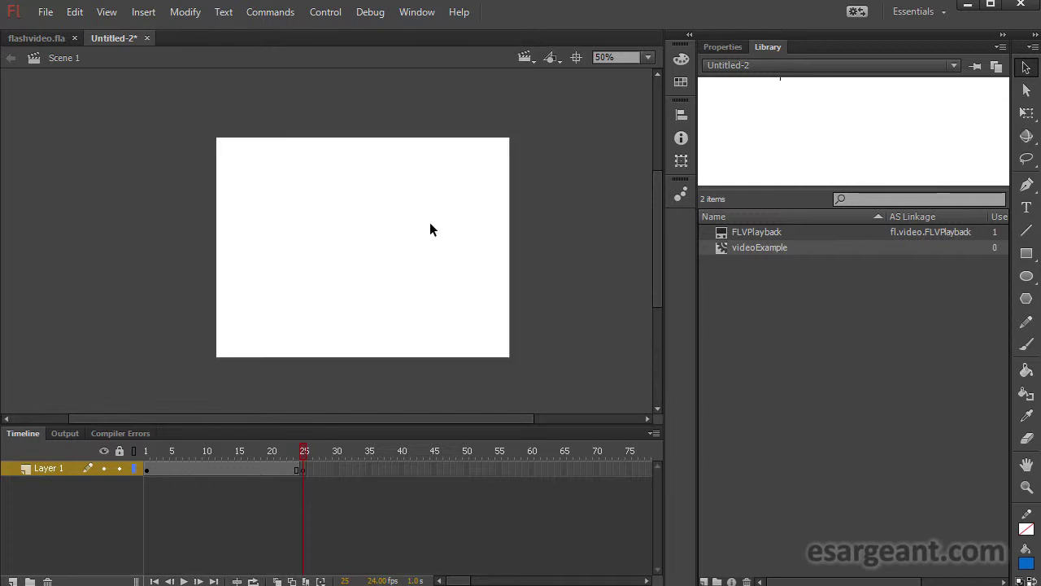
pyautogui.moveTo(720, 247); pyautogui.dragTo(353, 261)
pyautogui.moveTo(293, 282); pyautogui.dragTo(298, 278)
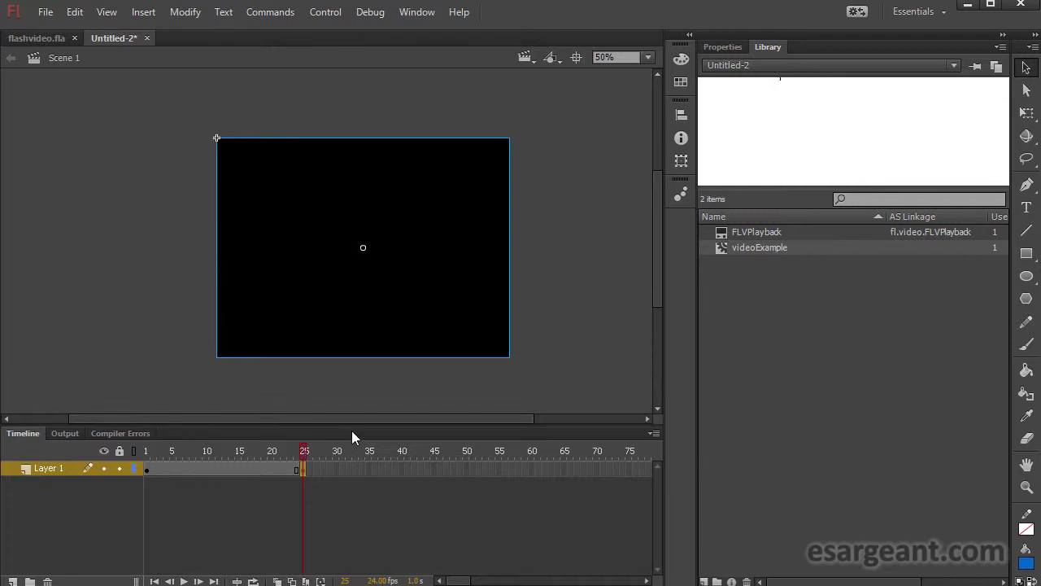
# - Test the movie in a preview window and close the preview
pyautogui.hotkey('ctrl', 'Return')
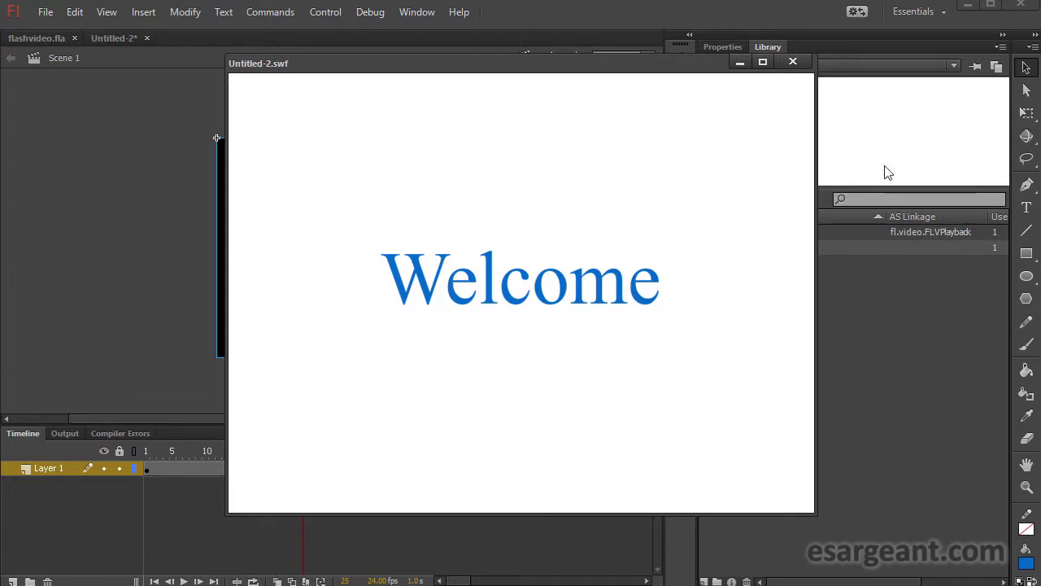
pyautogui.click(801, 65)
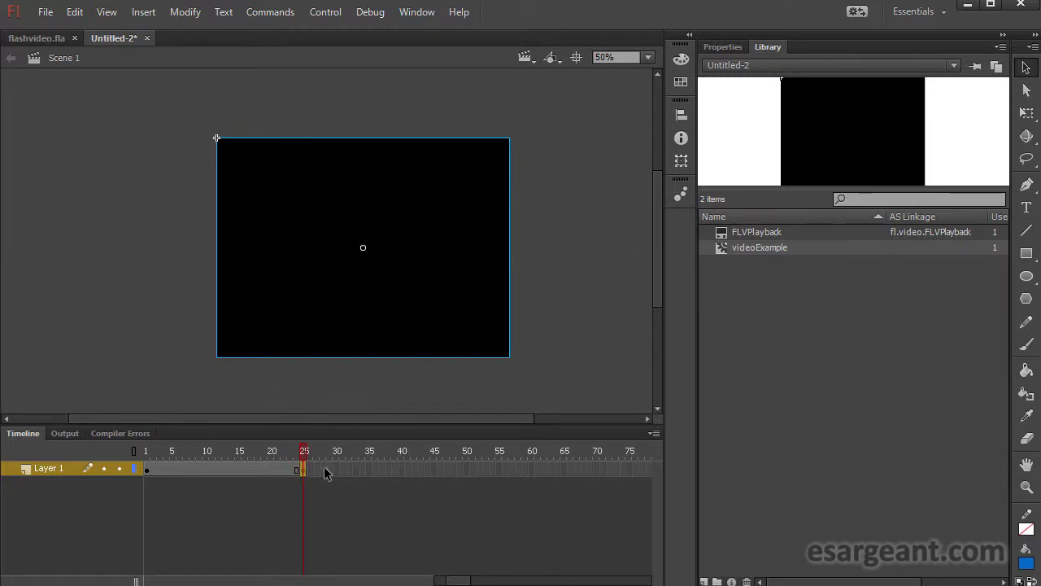
# - Extend the video's frames on Layer 1 to frame 60, test the movie in a preview window and close it
pyautogui.moveTo(306, 454); pyautogui.dragTo(277, 458)
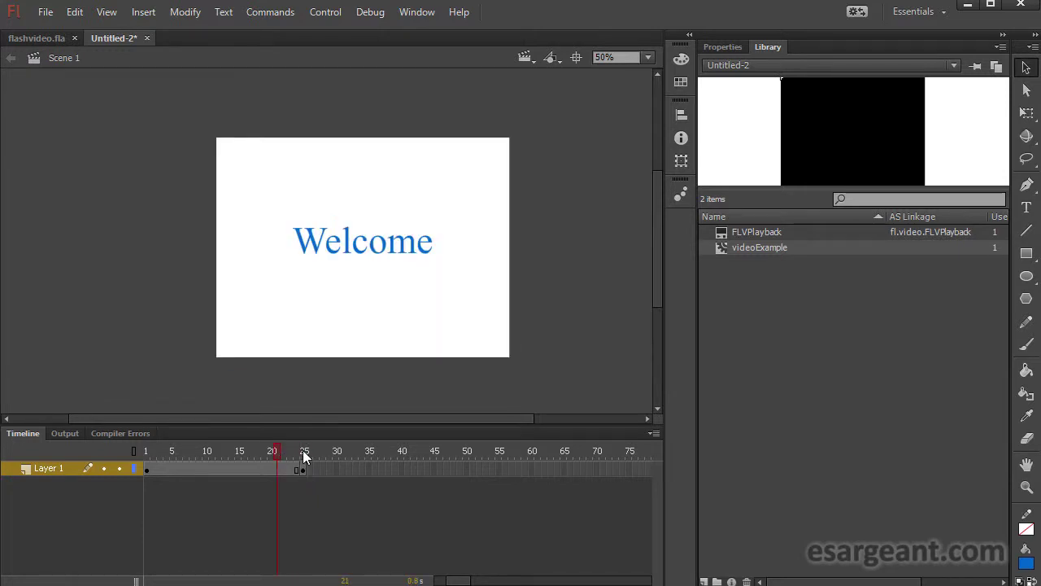
pyautogui.click(302, 466)
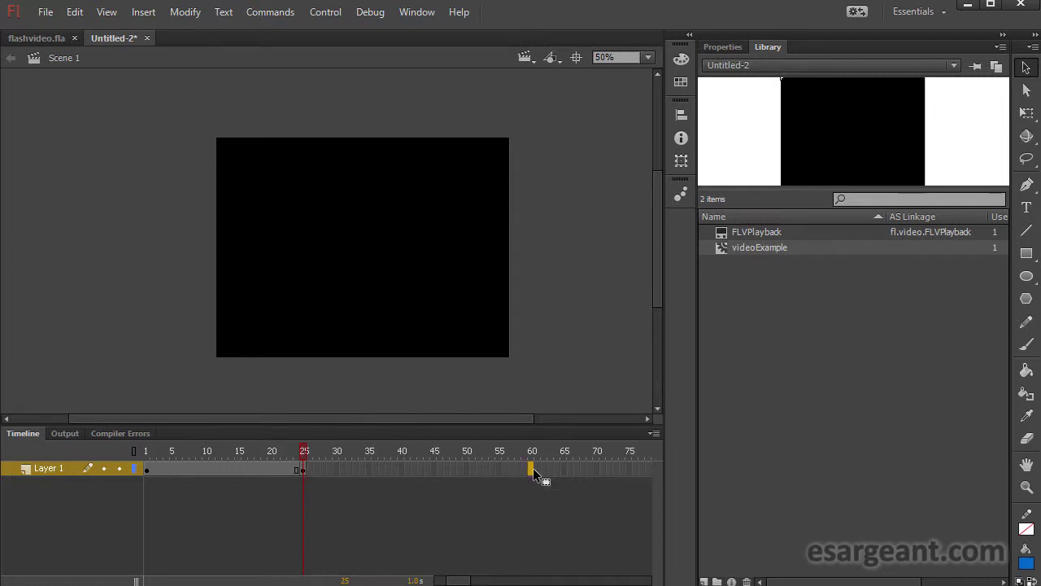
pyautogui.press('F5')
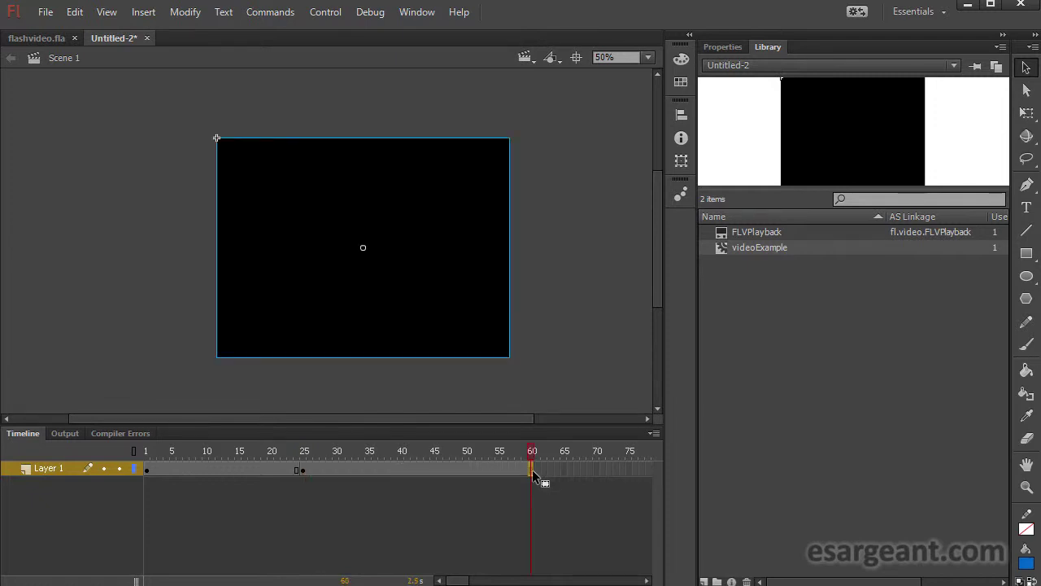
pyautogui.hotkey('ctrl', 'Return')
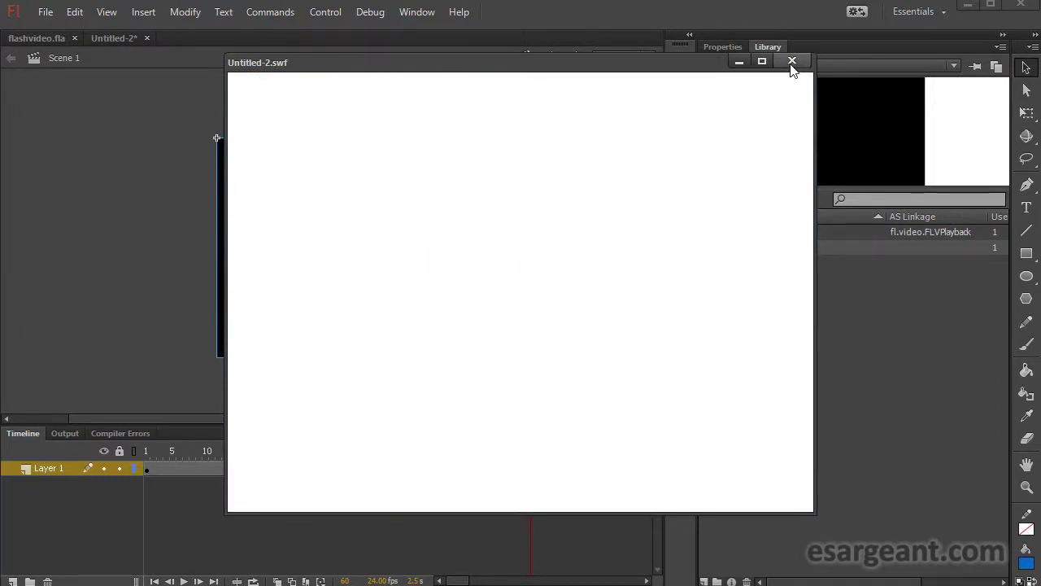
pyautogui.click(791, 62)
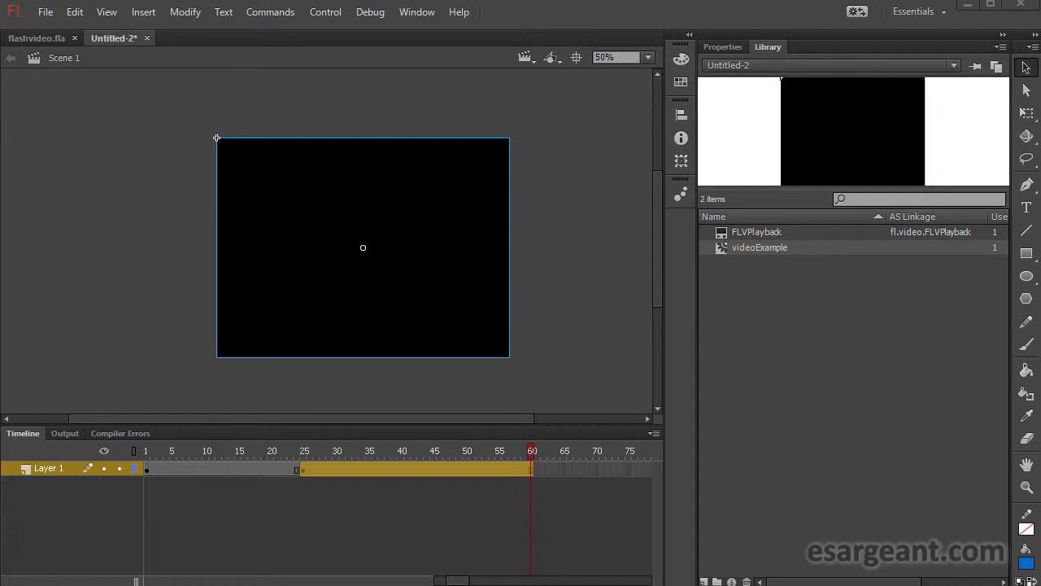
# - Switch to the FlashVideo folder, examine the length and frame rate in finalComp.mp4's properties, and return to frame 25 of the Flash document
pyautogui.hotkey('alt', 'Tab')
pyautogui.moveTo(874, 109); pyautogui.dragTo(454, 109)
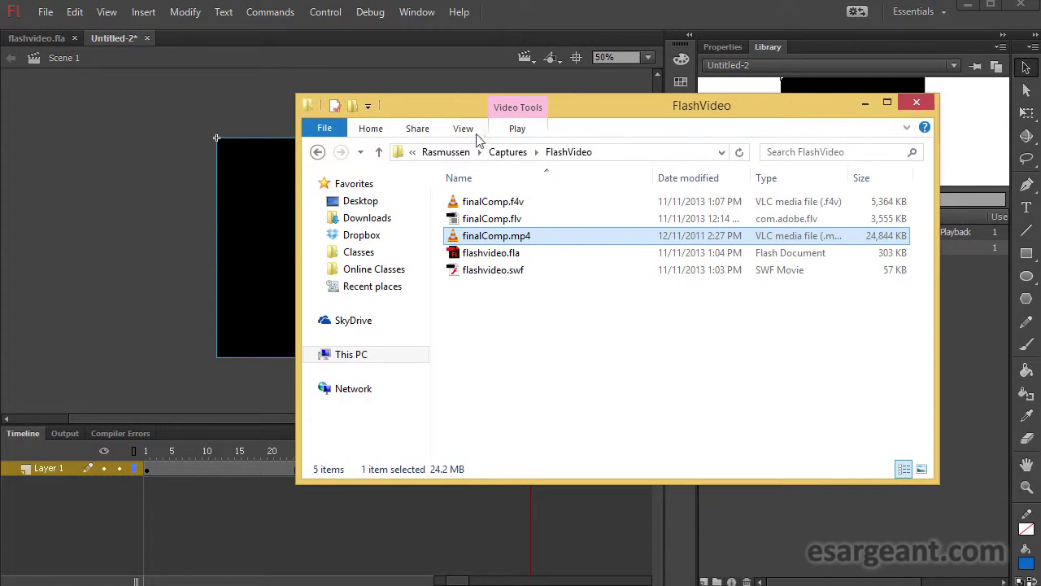
pyautogui.rightClick(485, 239)
pyautogui.click(558, 466)
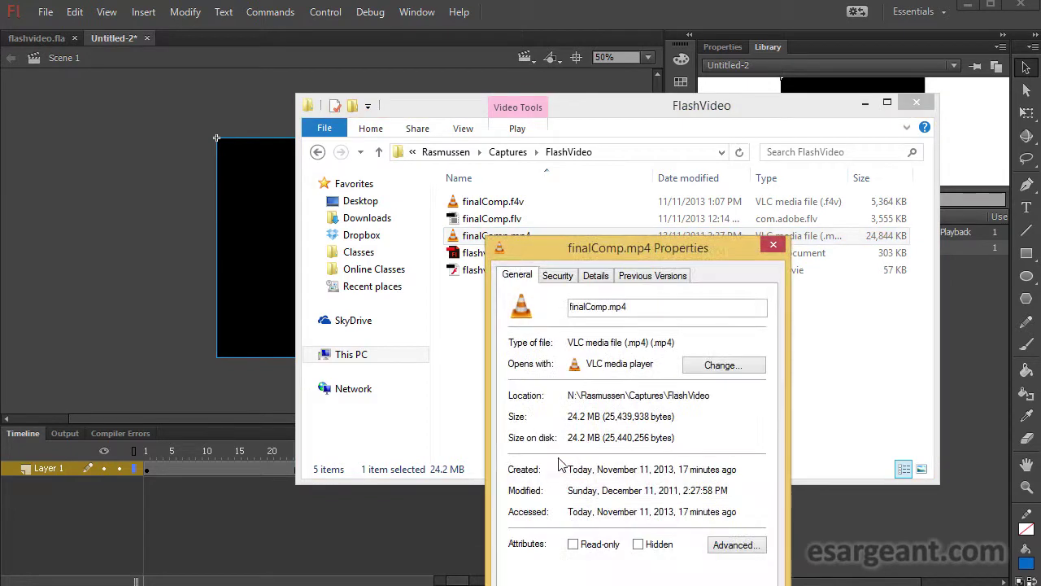
pyautogui.click(596, 276)
pyautogui.moveTo(609, 253); pyautogui.dragTo(467, 123)
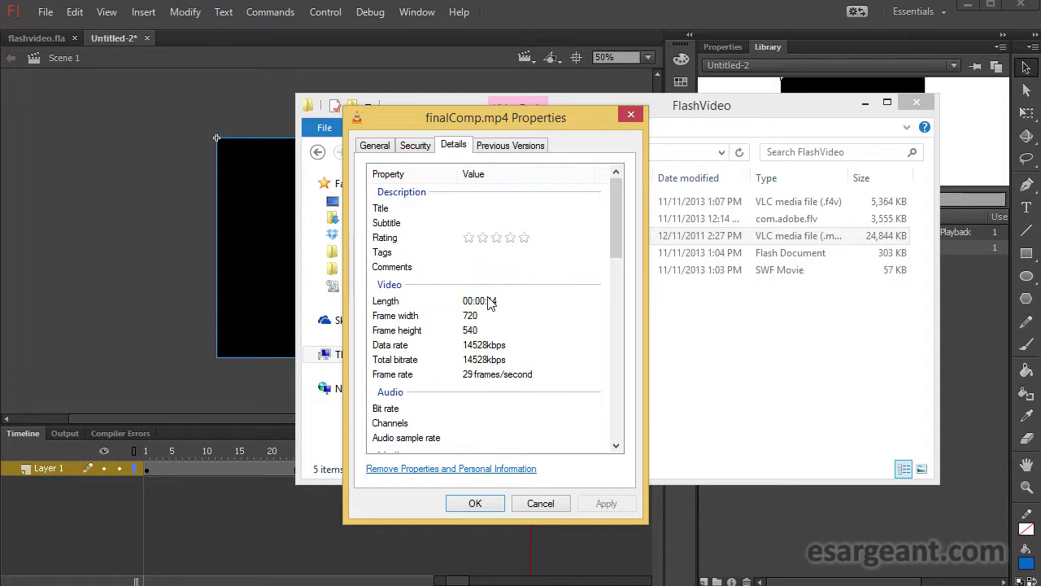
pyautogui.click(540, 503)
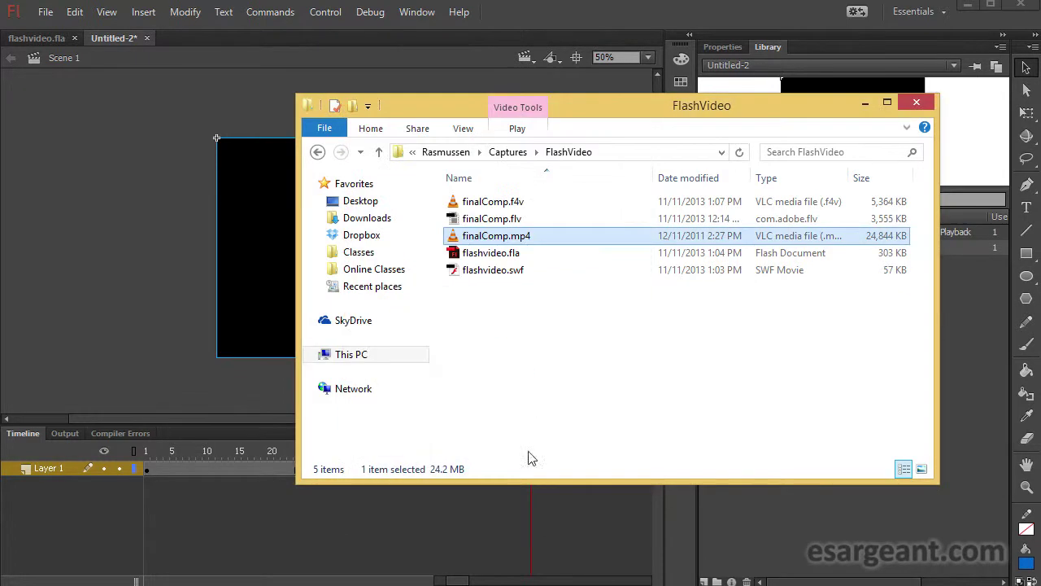
pyautogui.moveTo(576, 111); pyautogui.dragTo(552, 109)
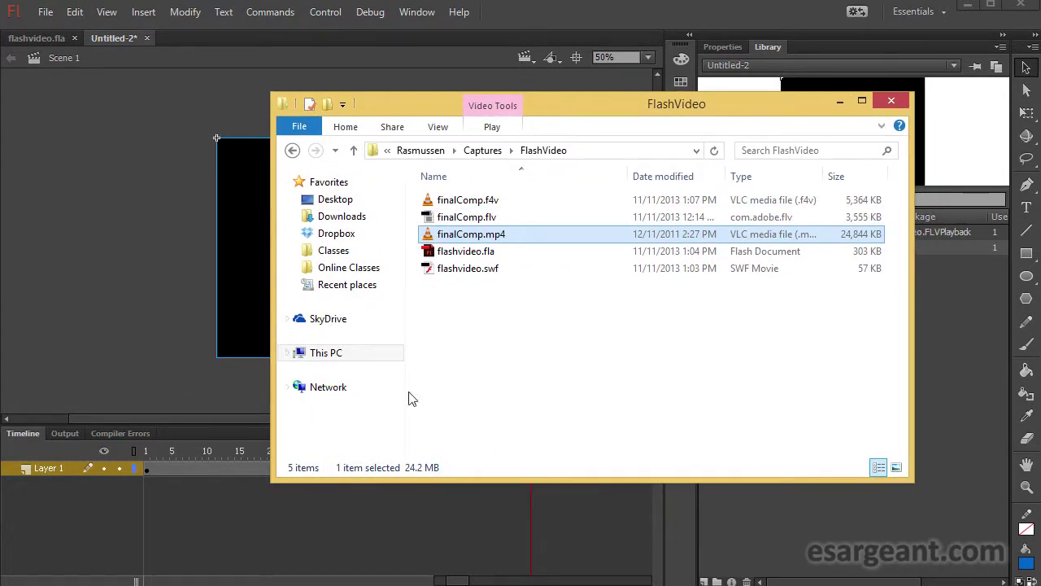
pyautogui.moveTo(424, 110); pyautogui.dragTo(998, 154)
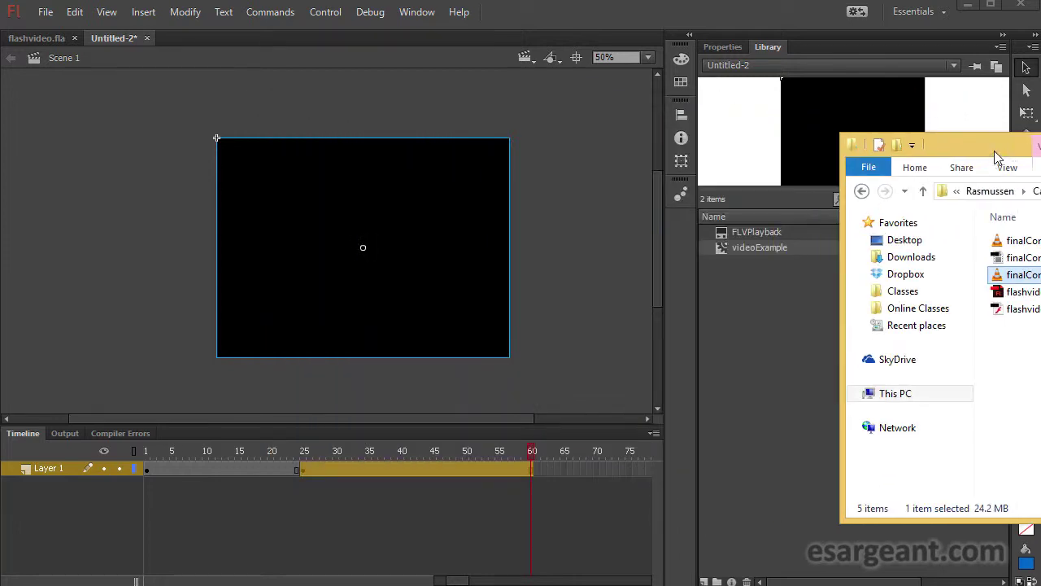
pyautogui.click(559, 150)
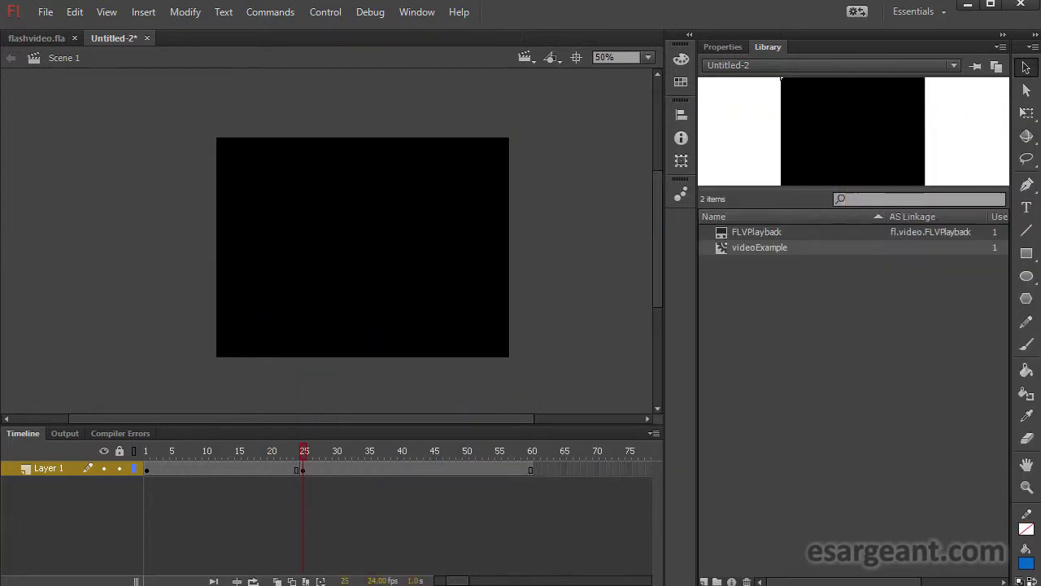
# - Switch to Calculator, compute 14 * 24, add 25 to the result, and close Calculator
pyautogui.hotkey('alt', 'Tab')
pyautogui.click(55, 283)
pyautogui.click(56, 258)
pyautogui.click(151, 258)
pyautogui.click(87, 284)
pyautogui.click(55, 258)
pyautogui.click(182, 299)
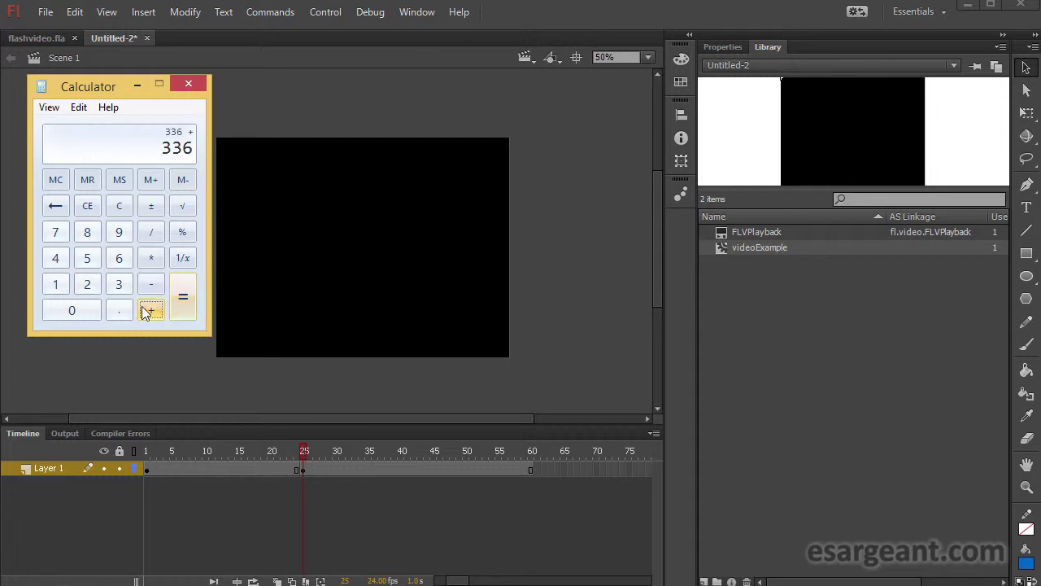
pyautogui.click(87, 284)
pyautogui.click(88, 258)
pyautogui.click(187, 304)
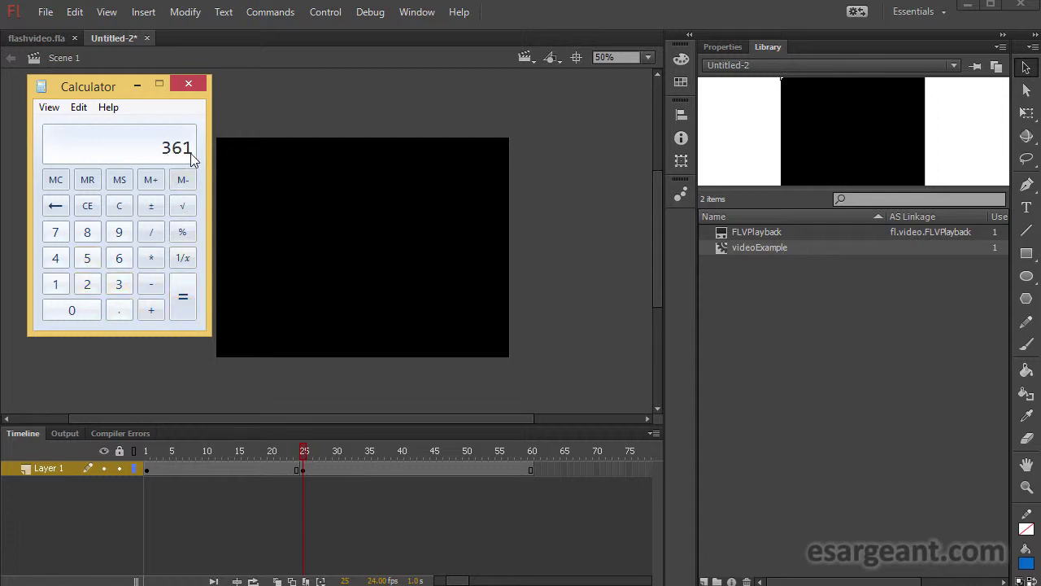
pyautogui.click(203, 86)
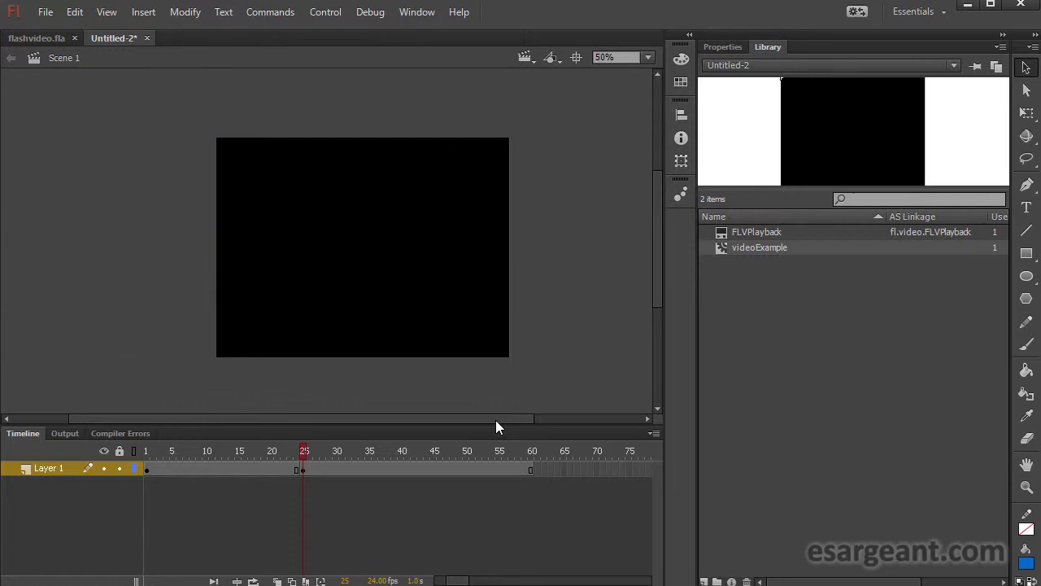
# - Extend the video's frames on Layer 1 to frame 361, test the movie in a preview window and close it
pyautogui.moveTo(460, 581); pyautogui.dragTo(566, 583)
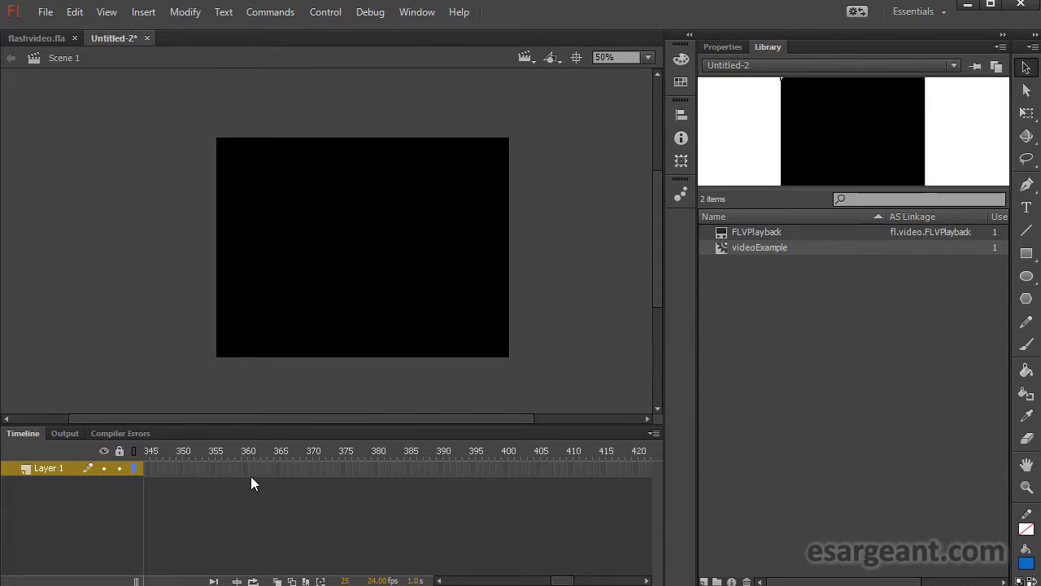
pyautogui.press('F5')
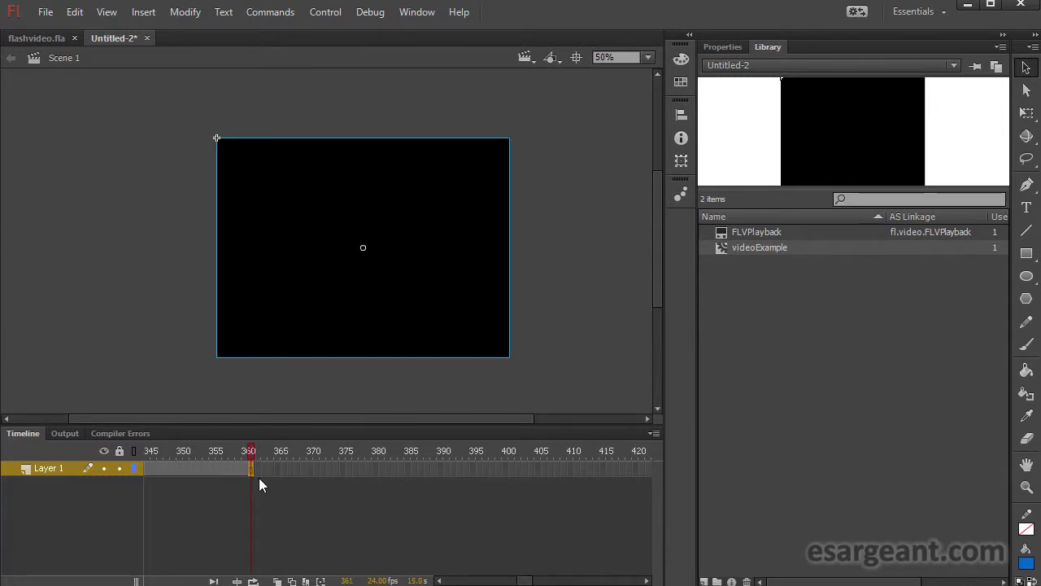
pyautogui.moveTo(525, 581); pyautogui.dragTo(514, 583)
pyautogui.hotkey('ctrl', 'Return')
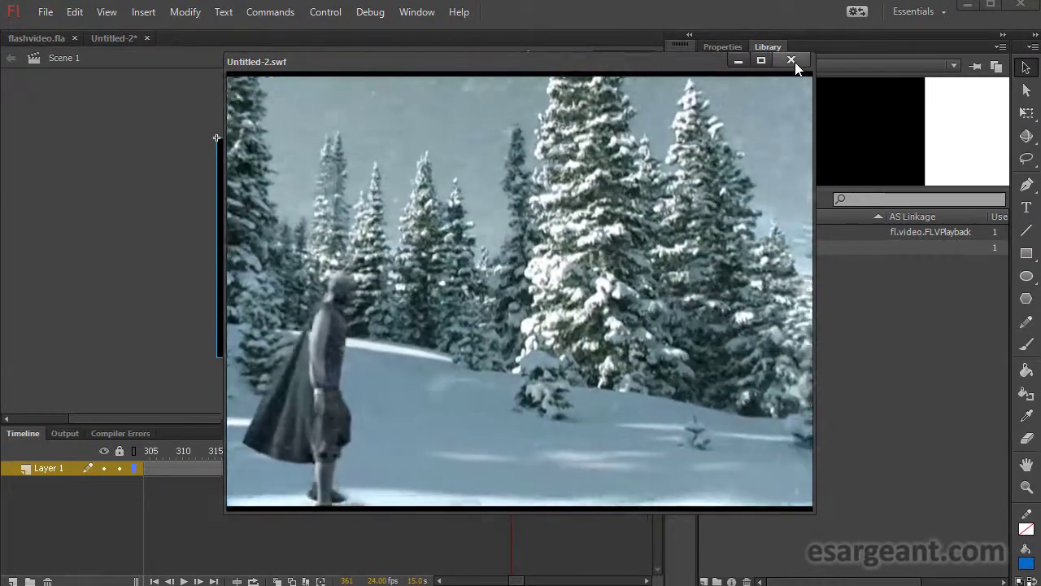
pyautogui.click(790, 61)
# - Insert a blank keyframe at frame 362 on Layer 1, directly after the video's last frame
pyautogui.click(537, 486)
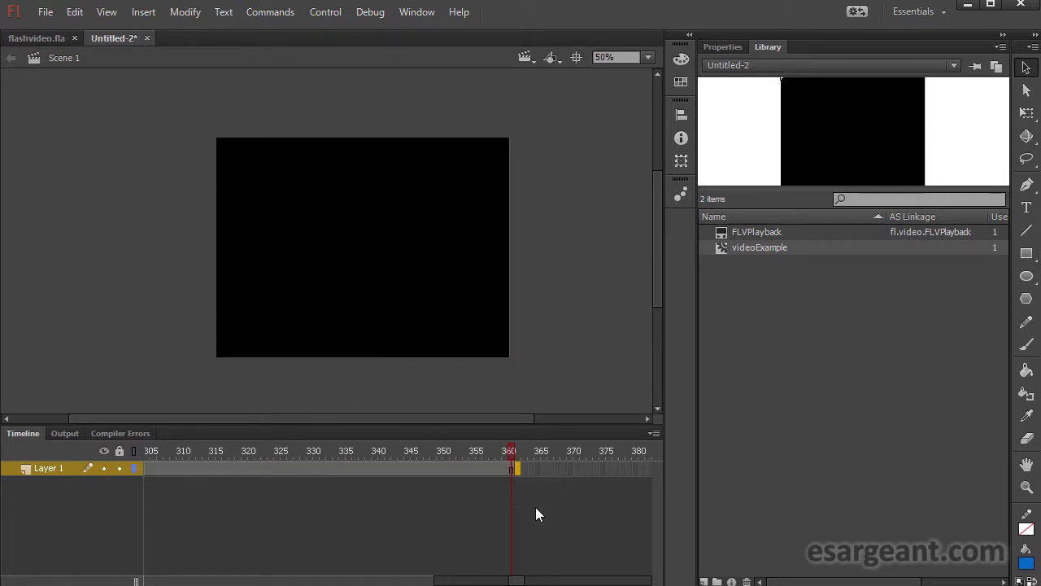
pyautogui.rightClick(518, 469)
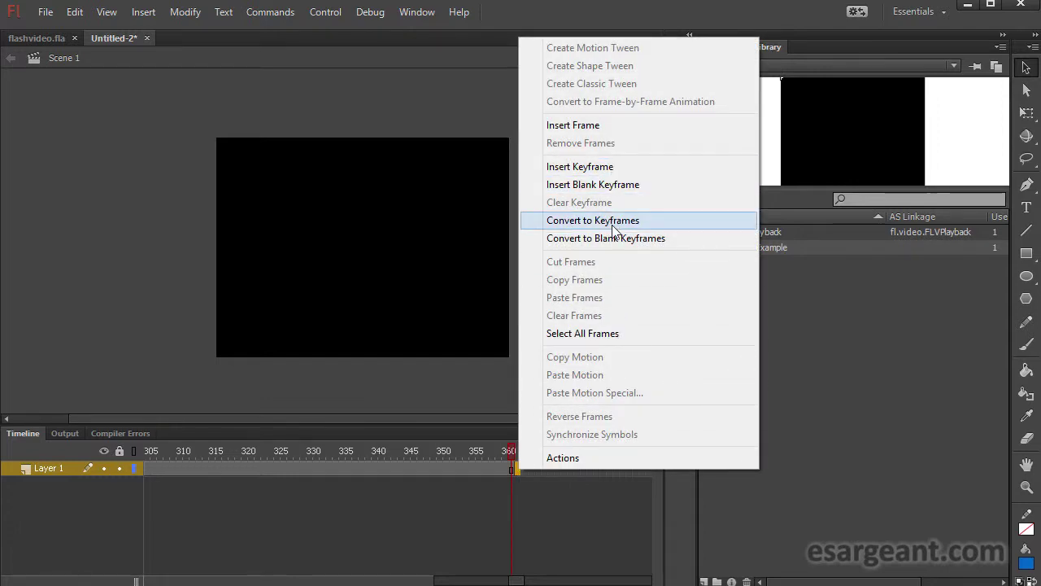
pyautogui.click(611, 185)
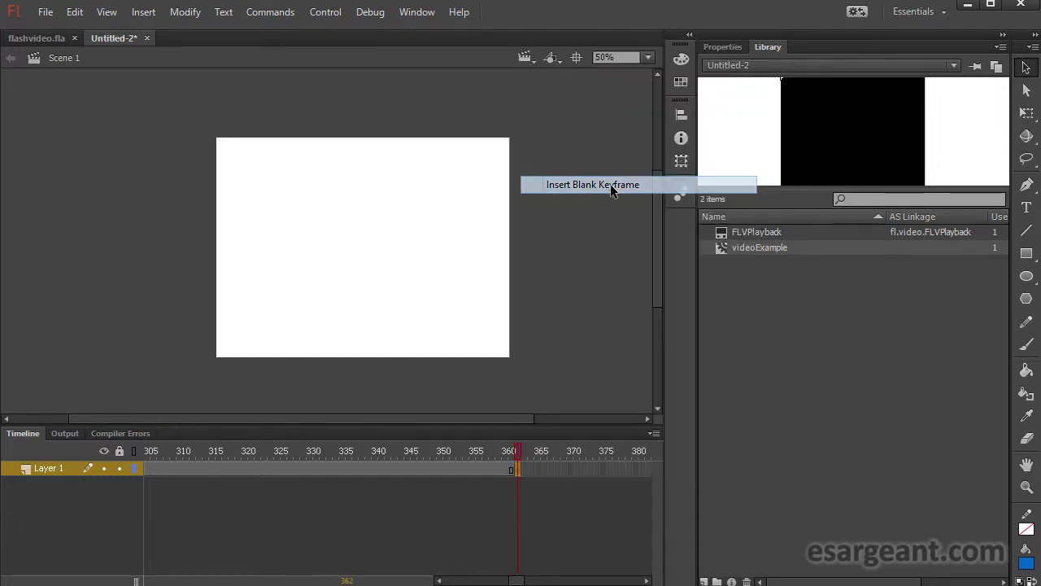
# - Add the text "End" at frame 362 and move it to the centre of the stage
pyautogui.click(1026, 208)
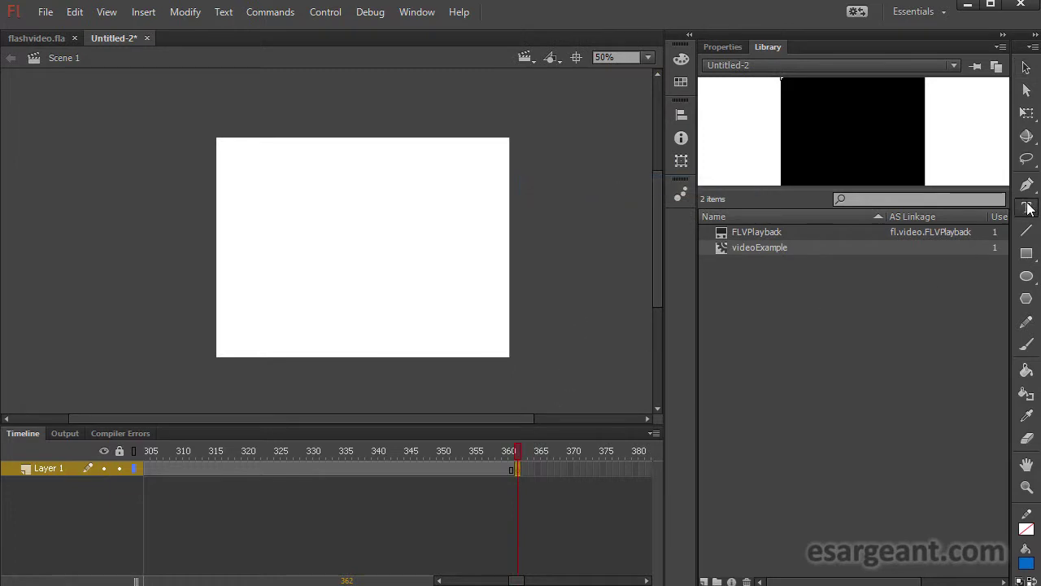
pyautogui.click(304, 238)
pyautogui.write('End')
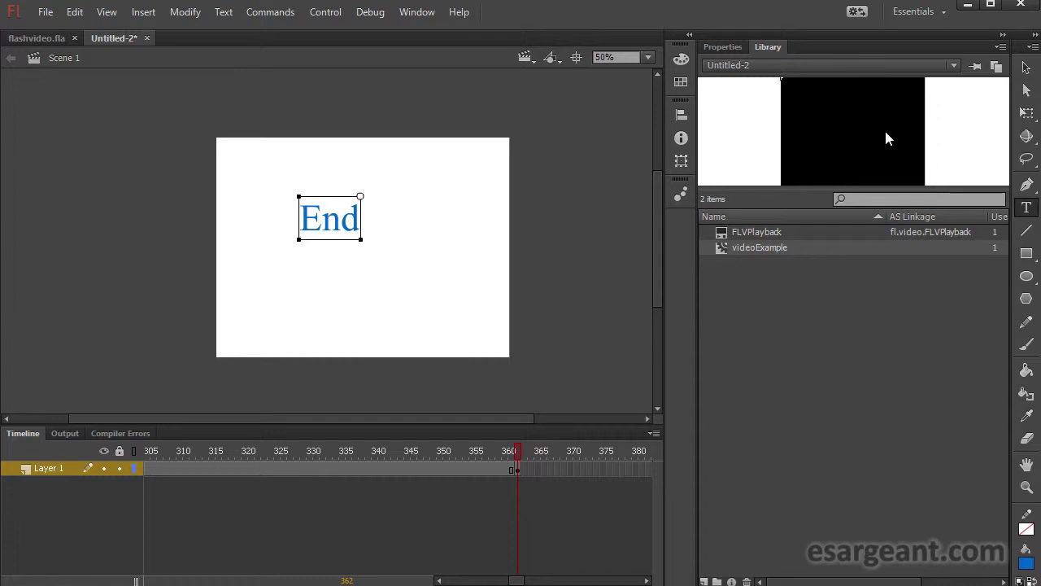
pyautogui.click(1026, 67)
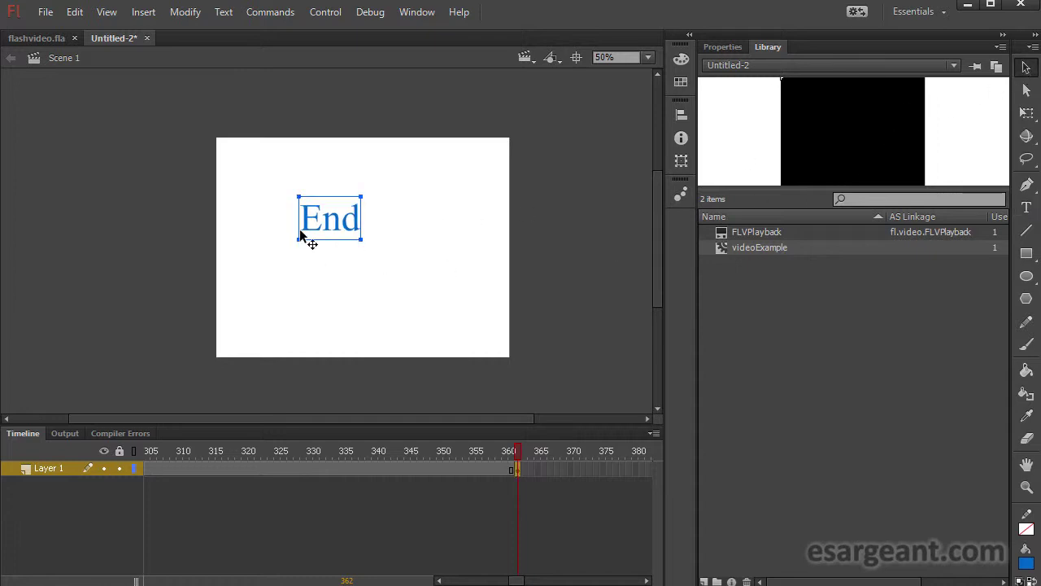
pyautogui.moveTo(308, 234); pyautogui.dragTo(343, 257)
# - Switch to Calculator, compute 362 + 24, and close Calculator
pyautogui.moveTo(513, 581); pyautogui.dragTo(521, 581)
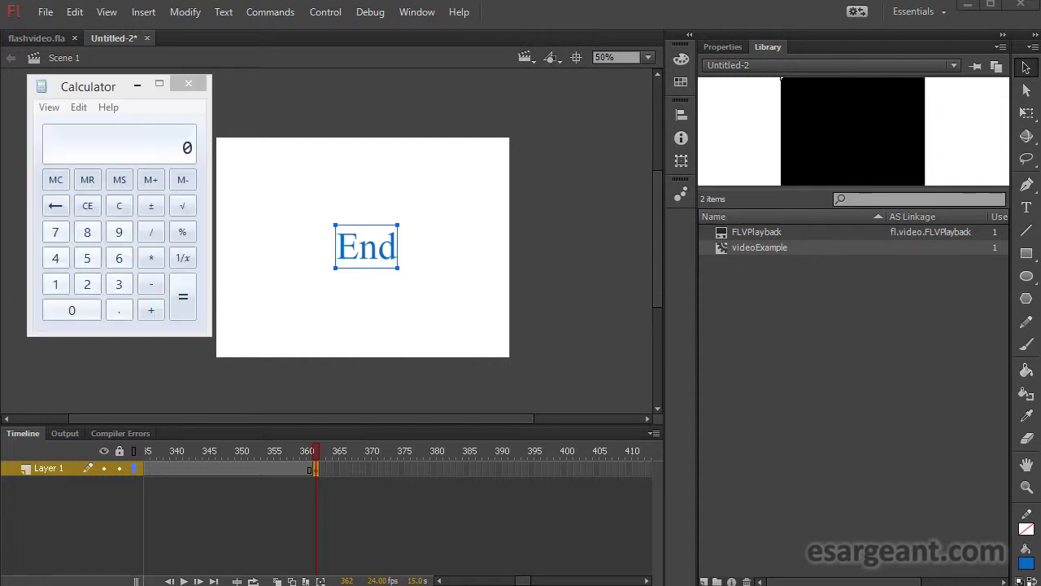
pyautogui.click(119, 284)
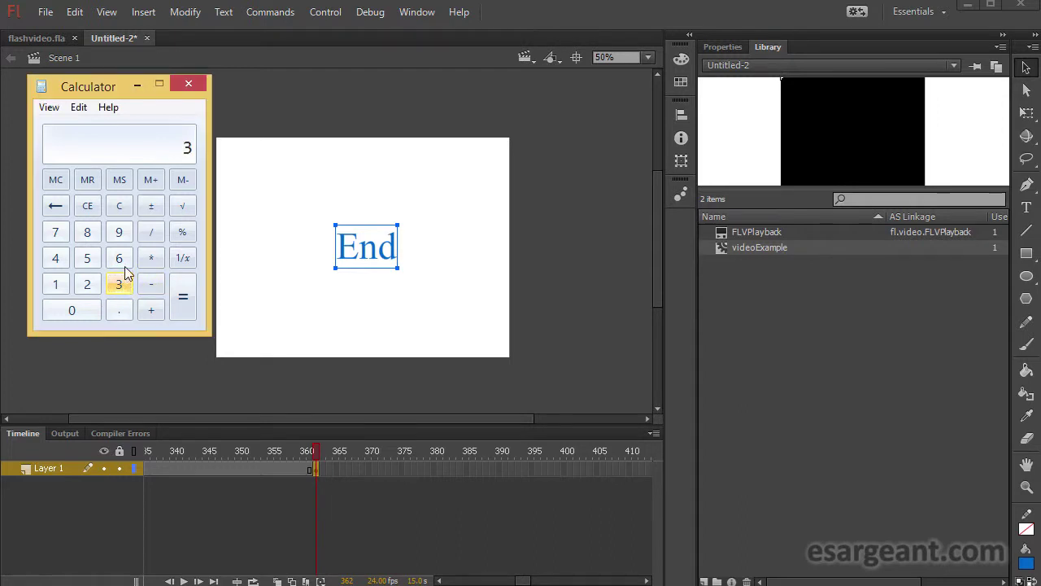
pyautogui.click(119, 258)
pyautogui.click(87, 284)
pyautogui.click(151, 310)
pyautogui.click(87, 284)
pyautogui.click(55, 258)
pyautogui.click(183, 298)
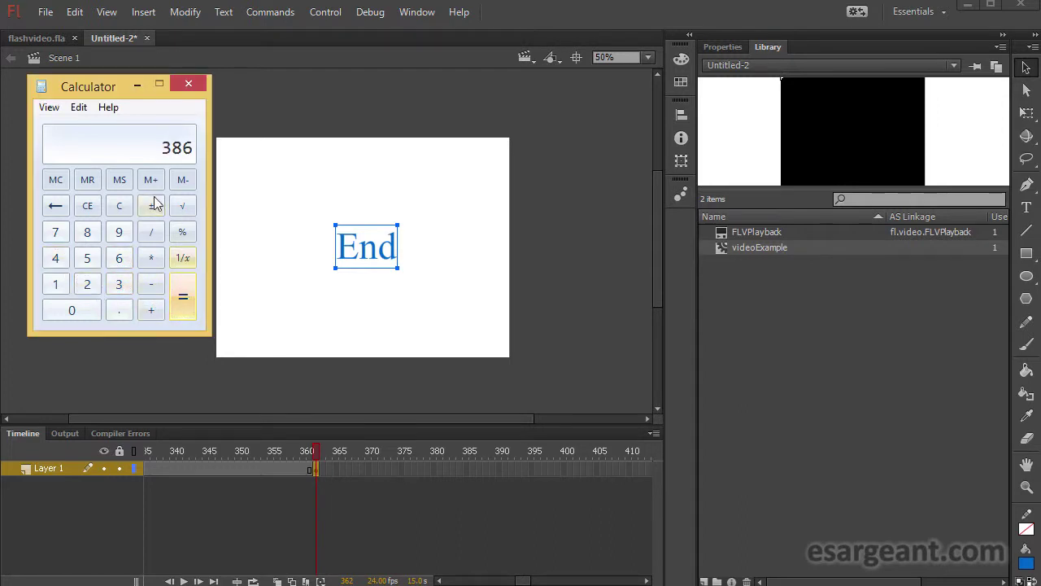
pyautogui.click(198, 82)
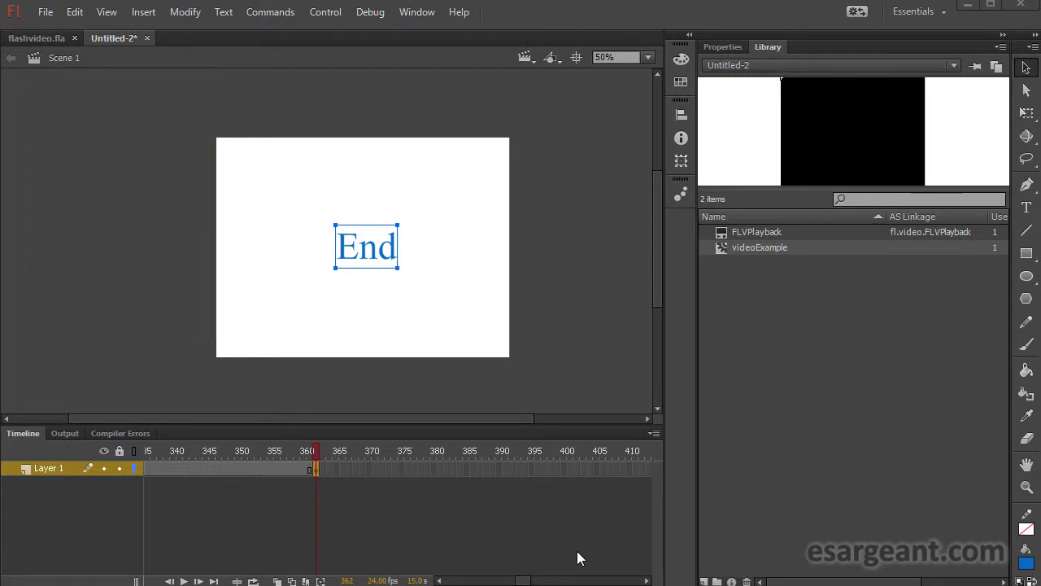
# - Extend the "End" text on Layer 1 to frame 386, test the movie in a preview window and close it
pyautogui.click(472, 469)
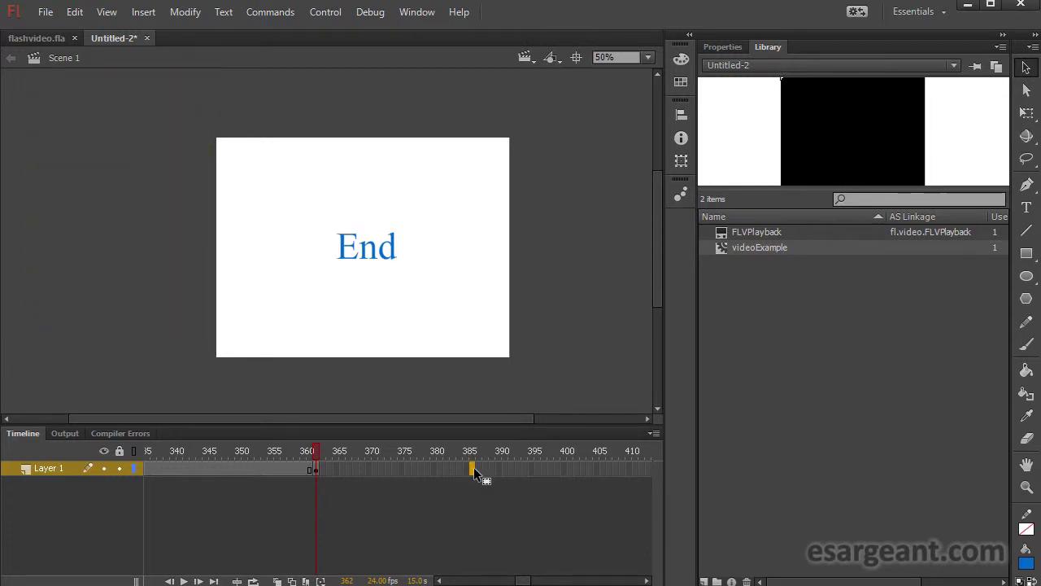
pyautogui.press('F5')
pyautogui.hotkey('ctrl', 'Return')
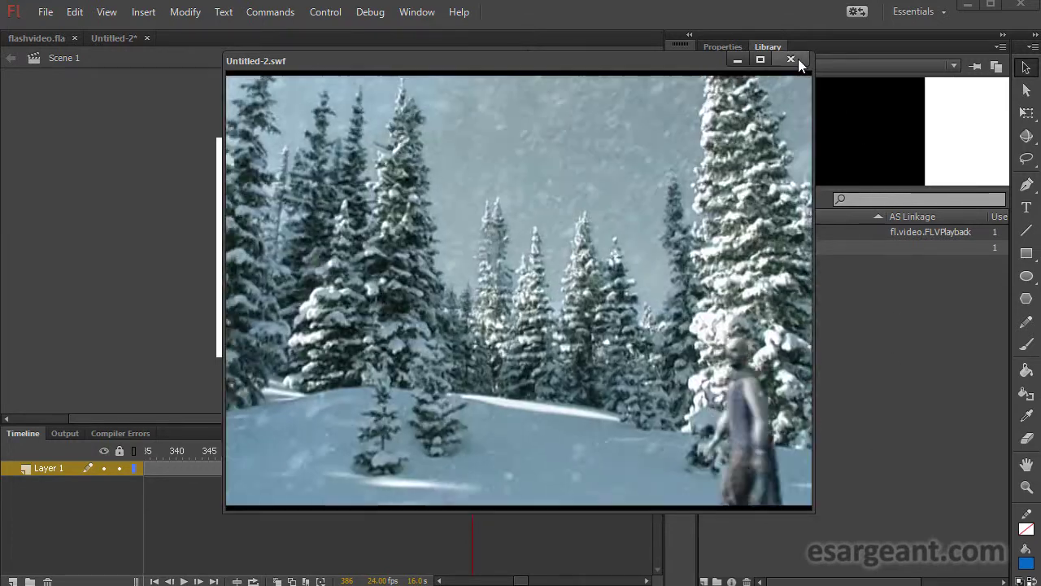
pyautogui.click(797, 59)
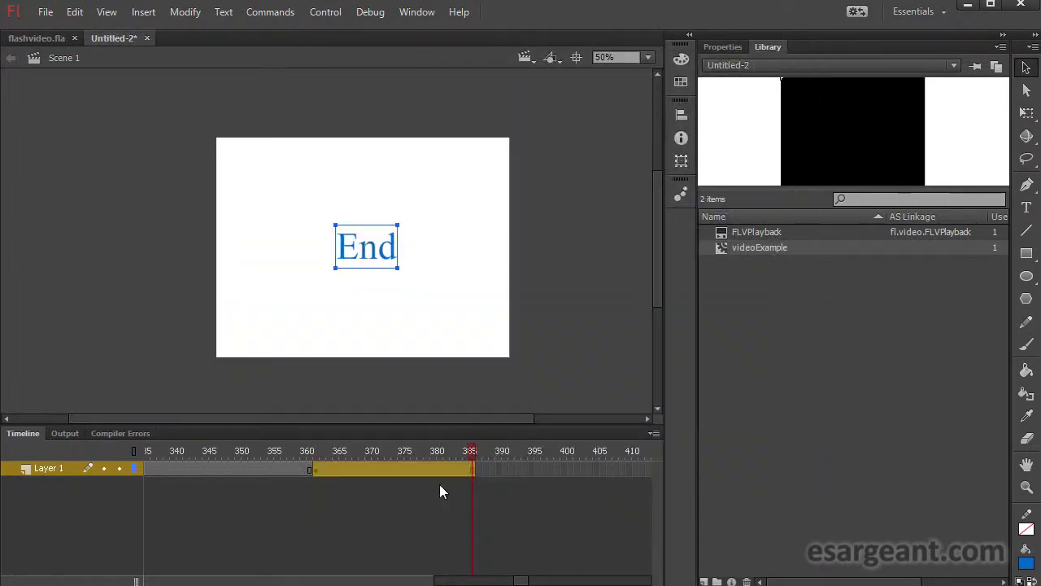
# - Shrink the video instance at frame 25 around its centre with Free Transform to a little over half the stage's width
pyautogui.moveTo(523, 581); pyautogui.dragTo(453, 581)
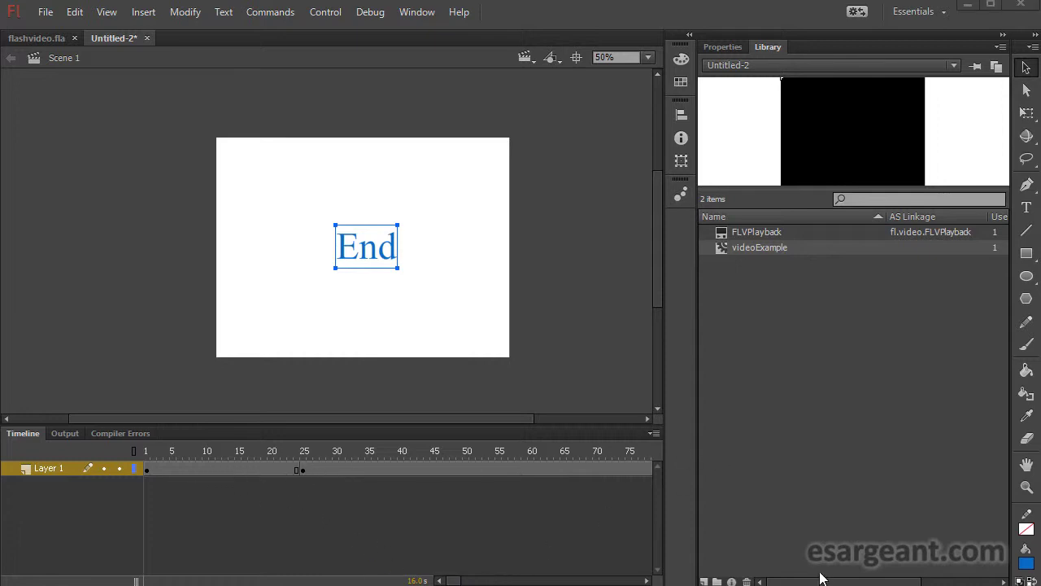
pyautogui.click(305, 457)
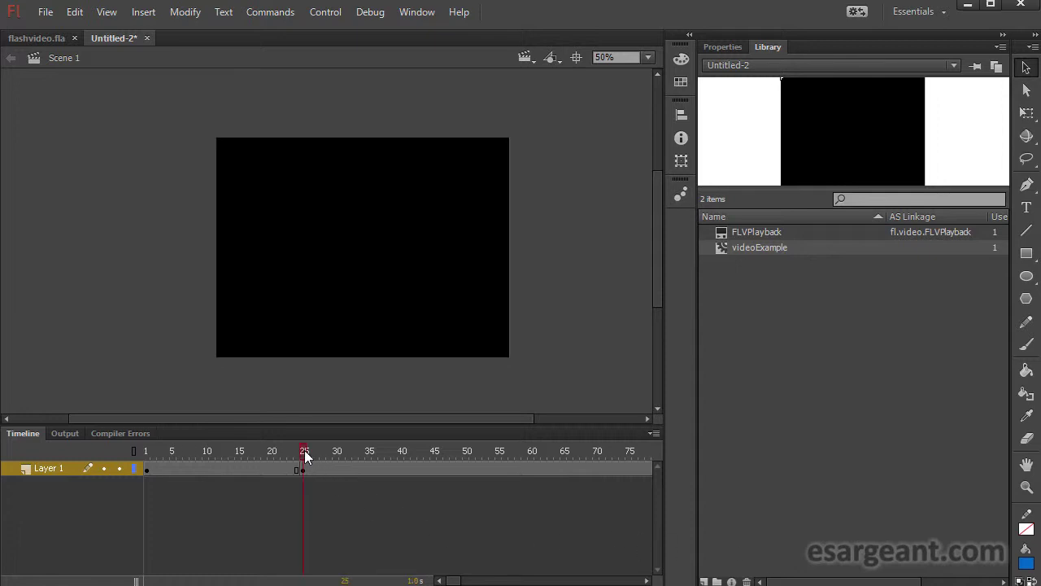
pyautogui.click(345, 327)
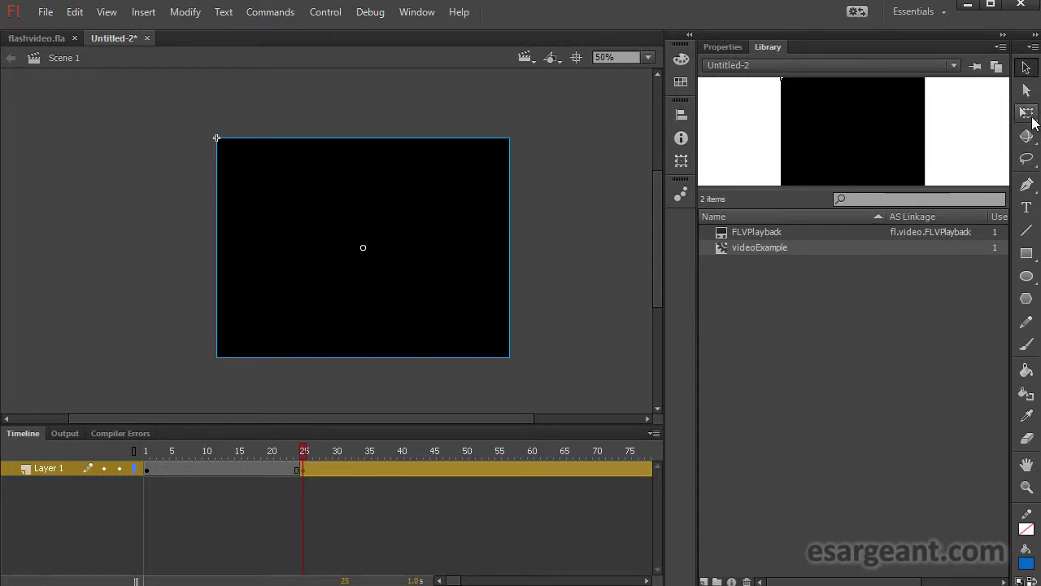
pyautogui.click(1029, 114)
pyautogui.moveTo(511, 360); pyautogui.dragTo(459, 312)
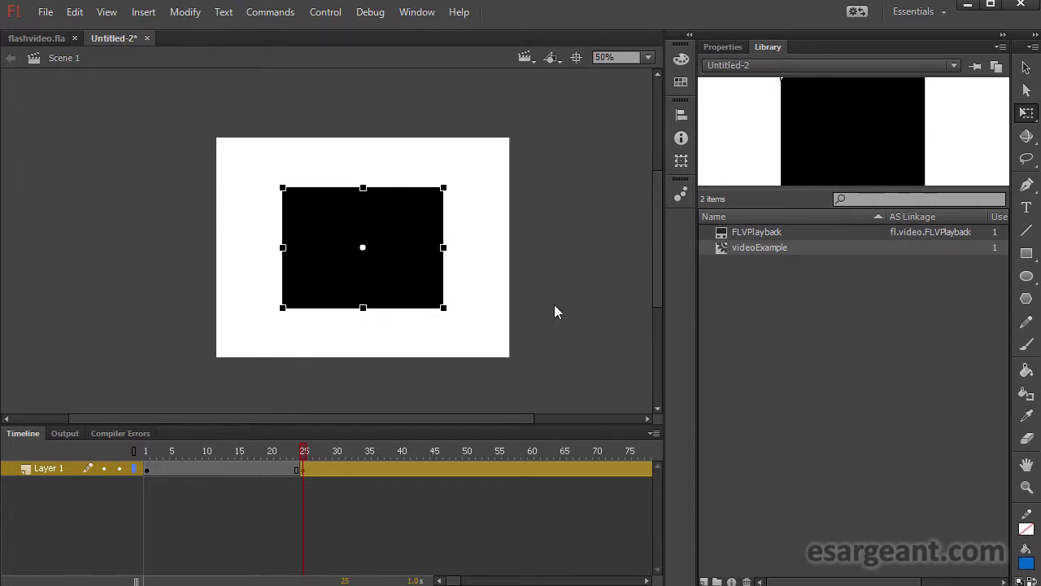
# - Test the movie in a preview window, close it, and move the shrunken video instance to the stage's upper-left area
pyautogui.hotkey('ctrl', 'Return')
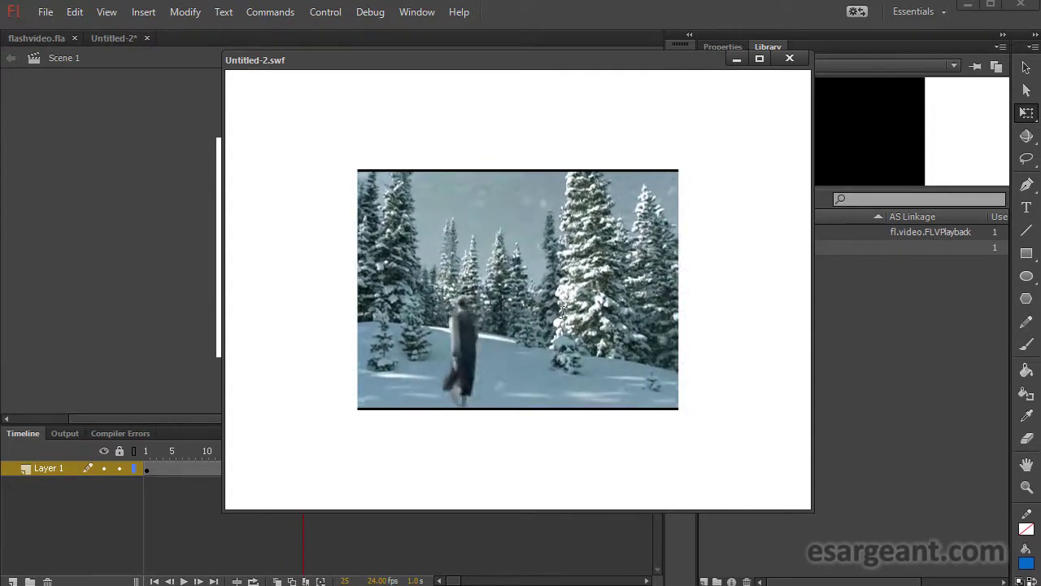
pyautogui.click(789, 58)
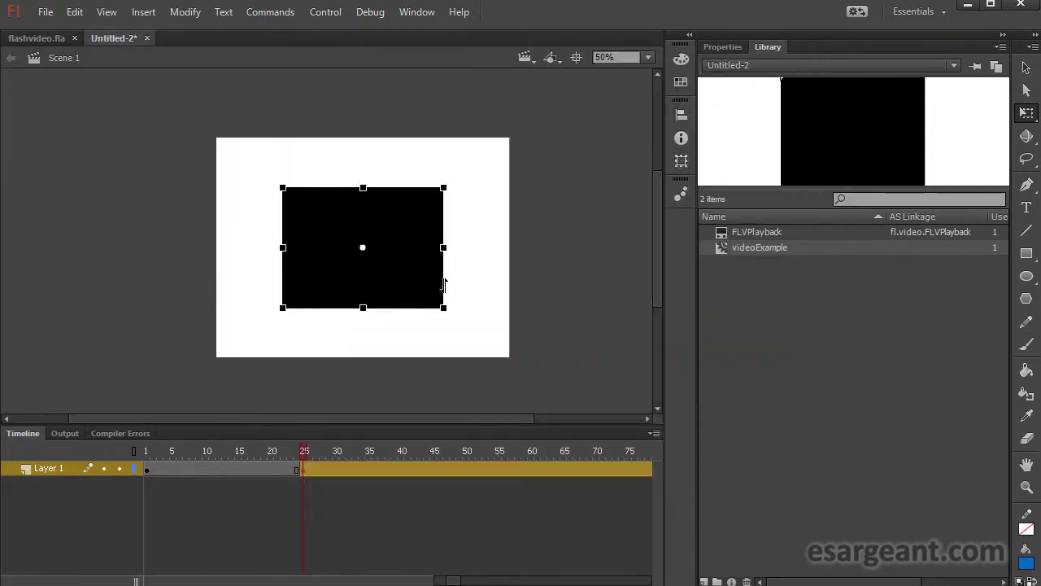
pyautogui.moveTo(420, 290); pyautogui.dragTo(371, 258)
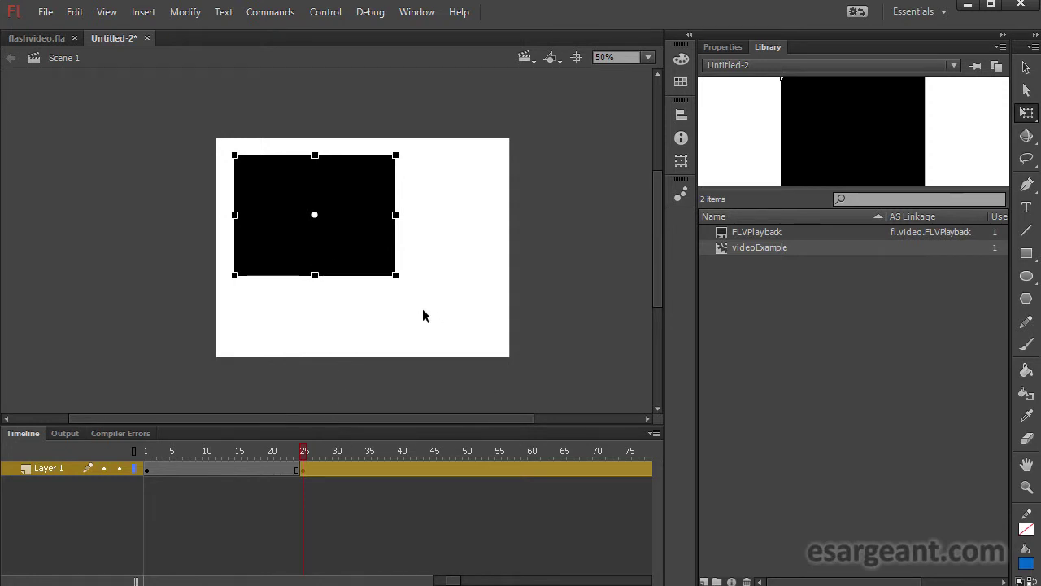
# - Place a second videoExample instance beside the first at frame 25 and shrink it around its centre to about one sixth of the stage's width
pyautogui.moveTo(720, 246); pyautogui.dragTo(488, 273)
pyautogui.moveTo(487, 317); pyautogui.dragTo(444, 304)
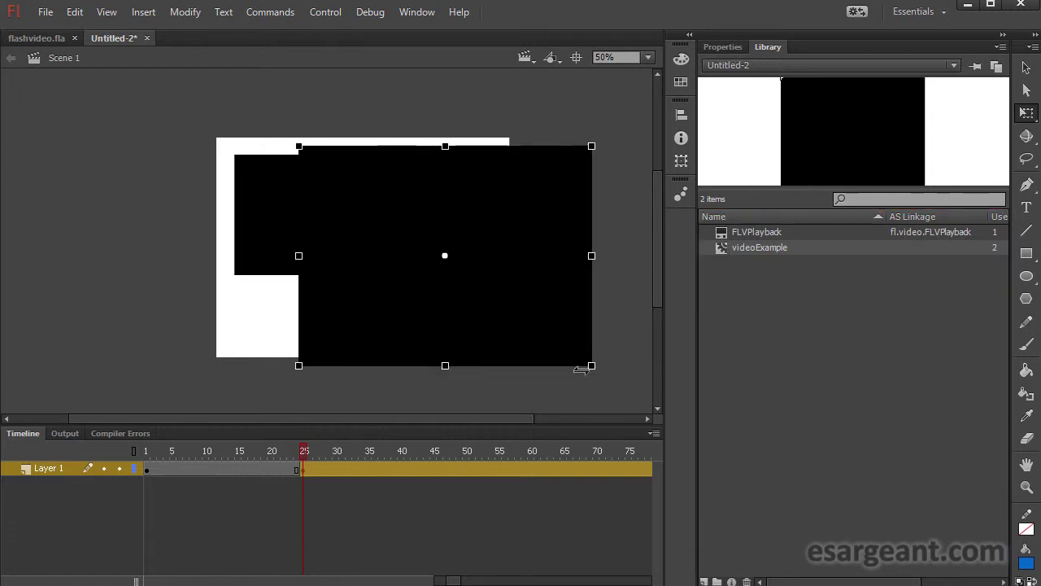
pyautogui.moveTo(592, 365); pyautogui.dragTo(469, 302)
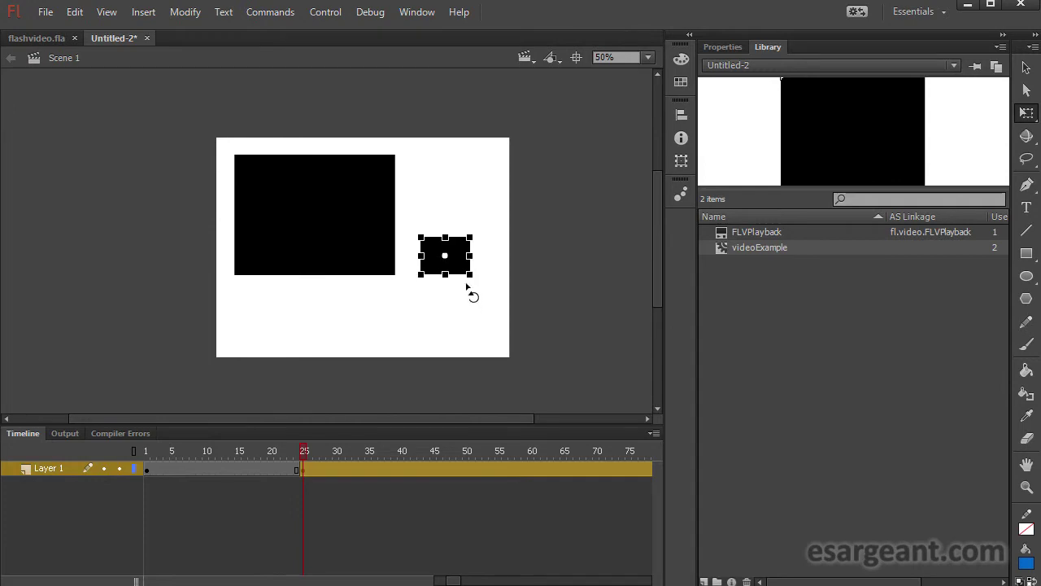
# - Test the movie with both video instances, close the preview window, and deselect the small instance
pyautogui.hotkey('ctrl', 'Return')
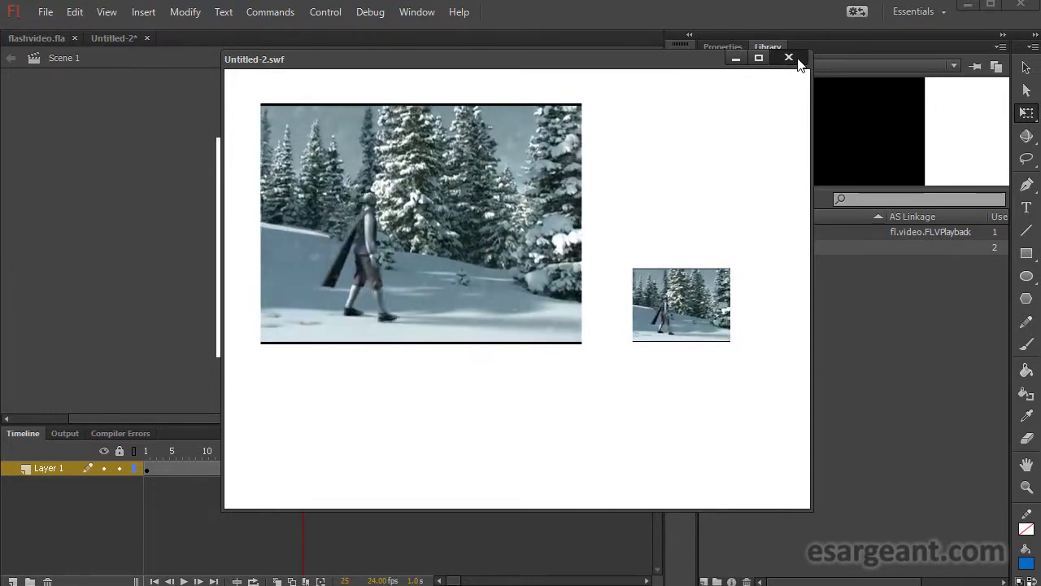
pyautogui.click(789, 59)
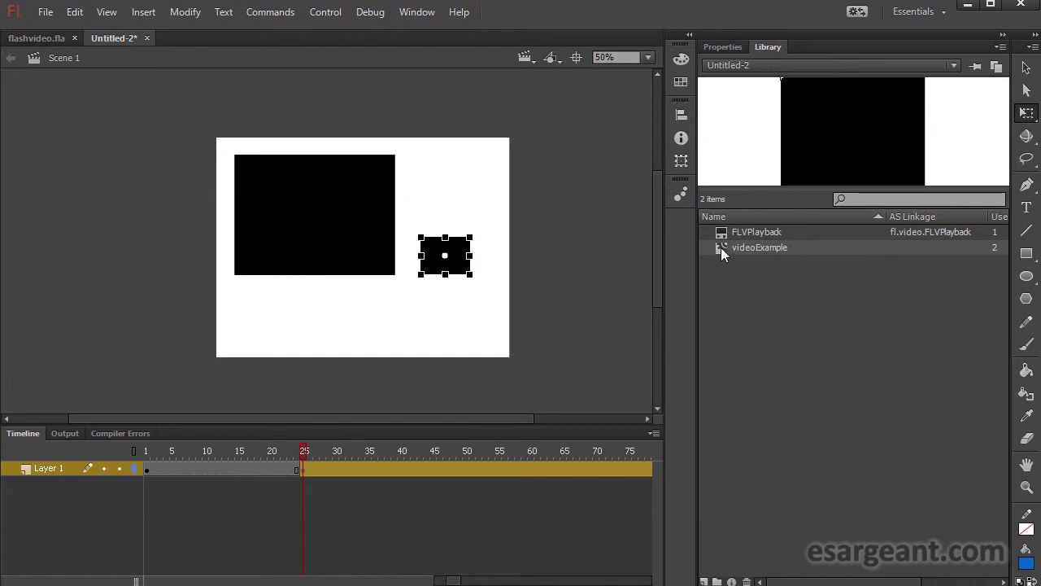
pyautogui.click(471, 333)
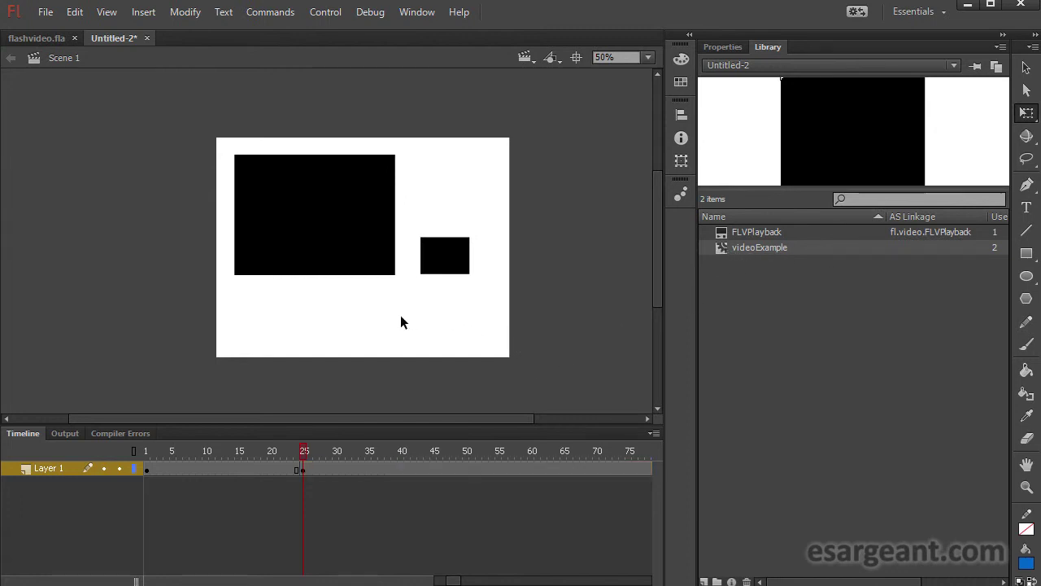